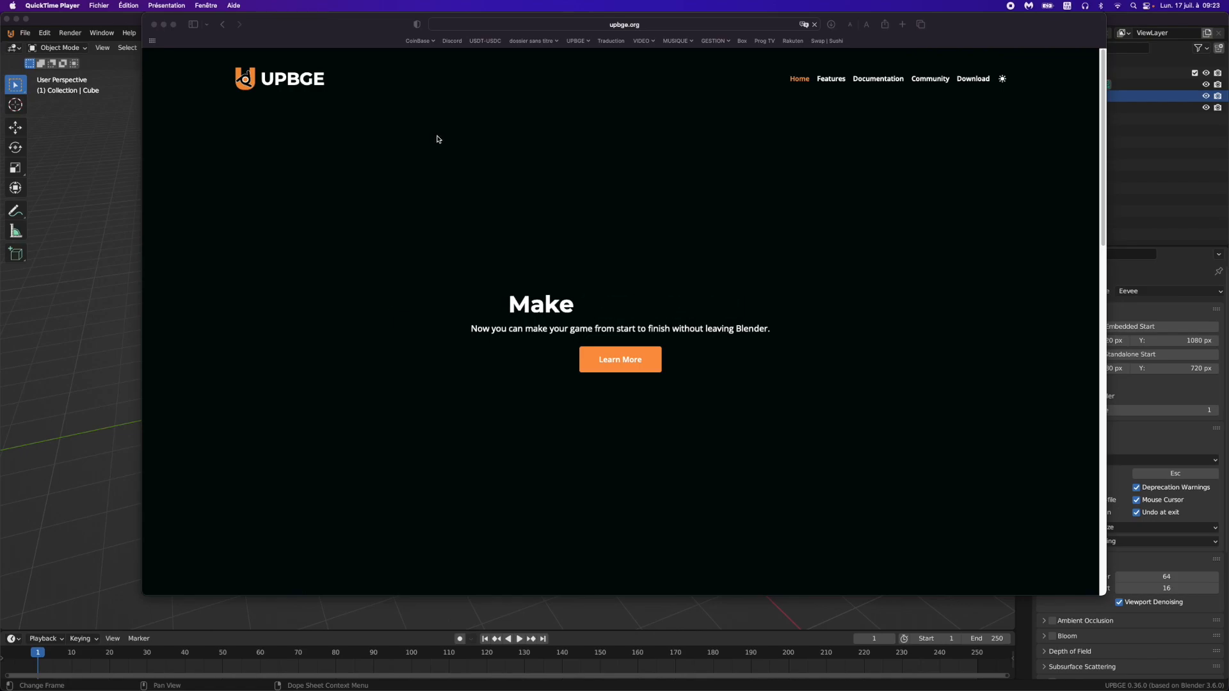
Step: Move the browser window with the UPBGE website aside and switch to the UPBGE application
click(351, 36)
drag(351, 36, 389, 36)
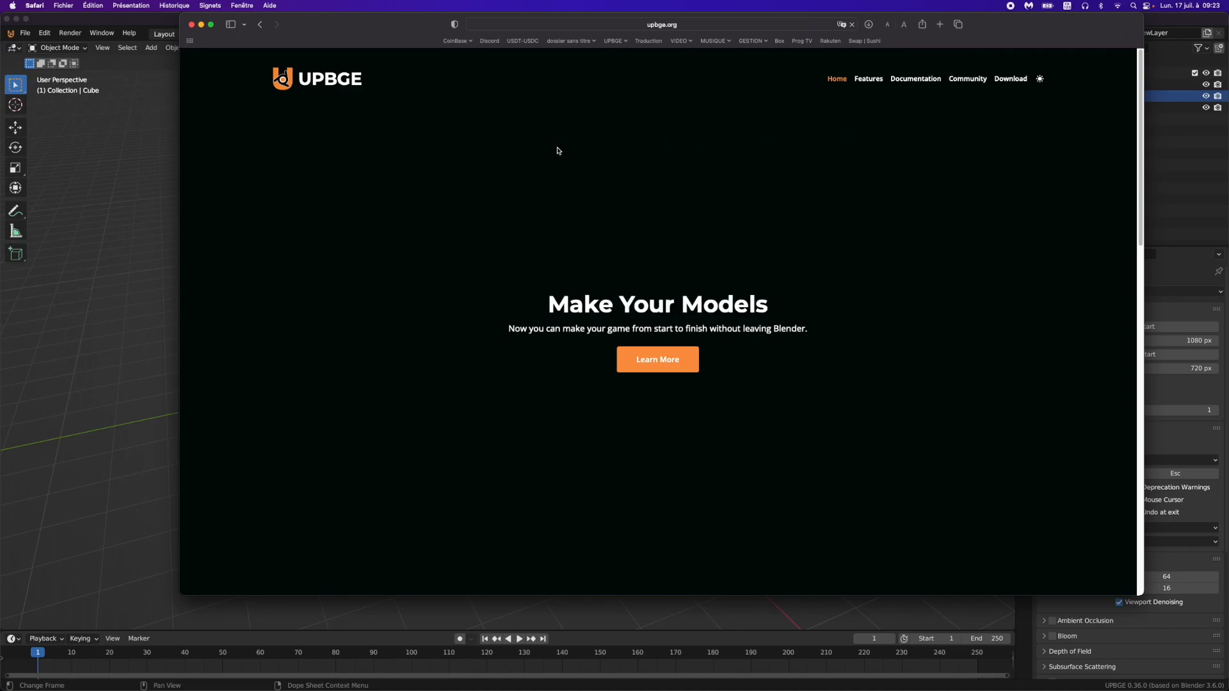
drag(367, 27, 392, 44)
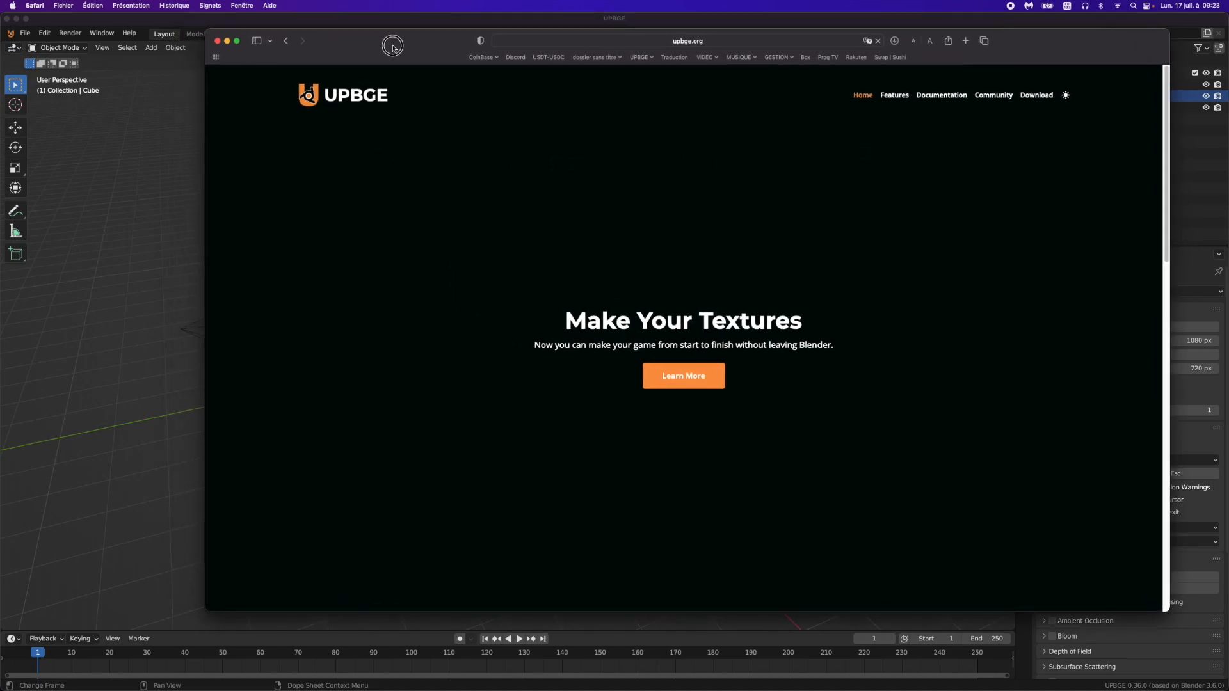
key(super+Tab)
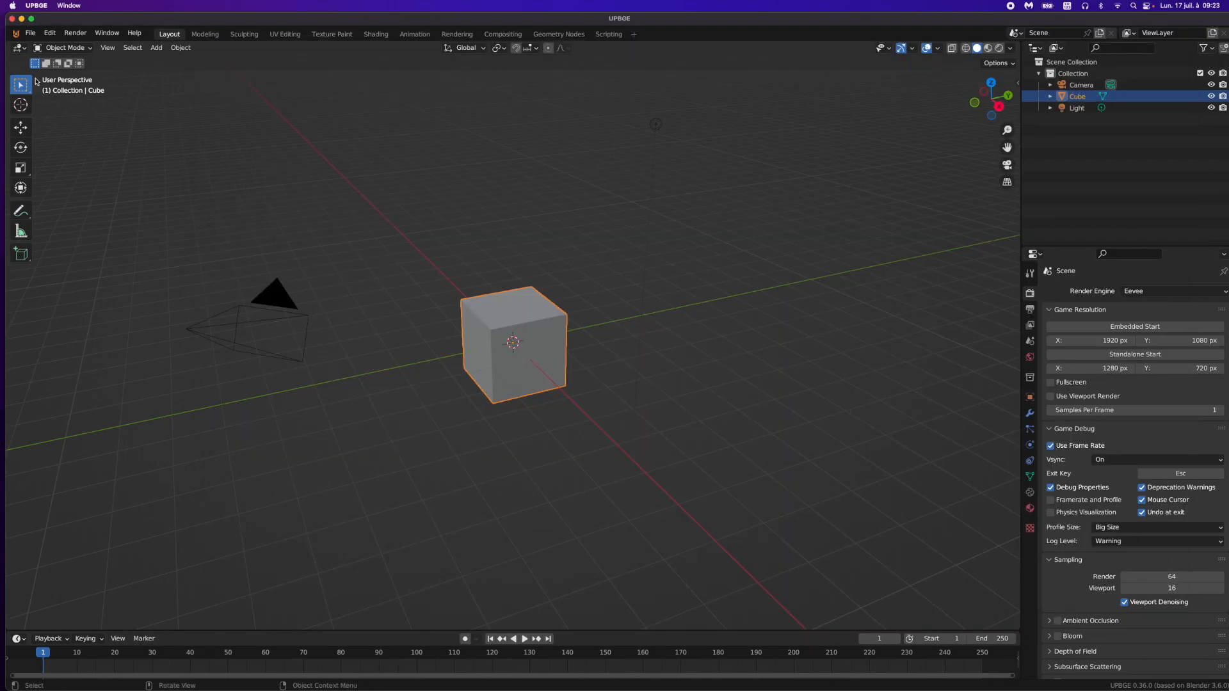
Step: Open the add-on preferences and search the add-ons for "LOGIC"
click(25, 37)
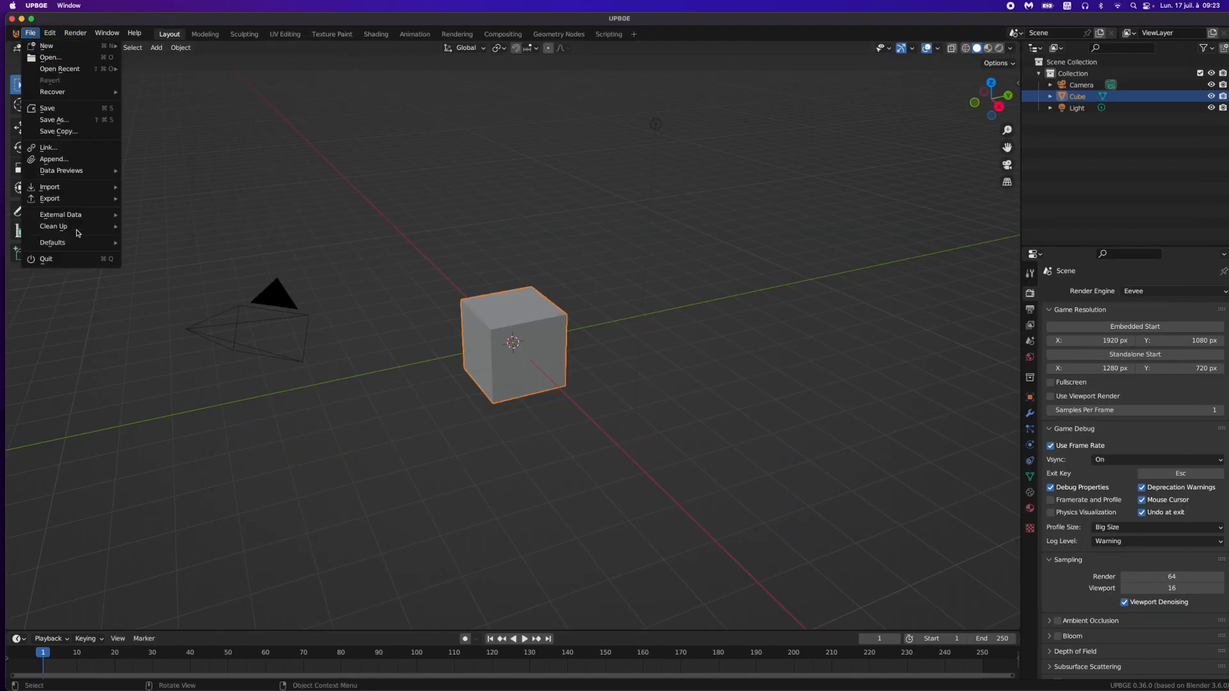
mouse_move(50, 33)
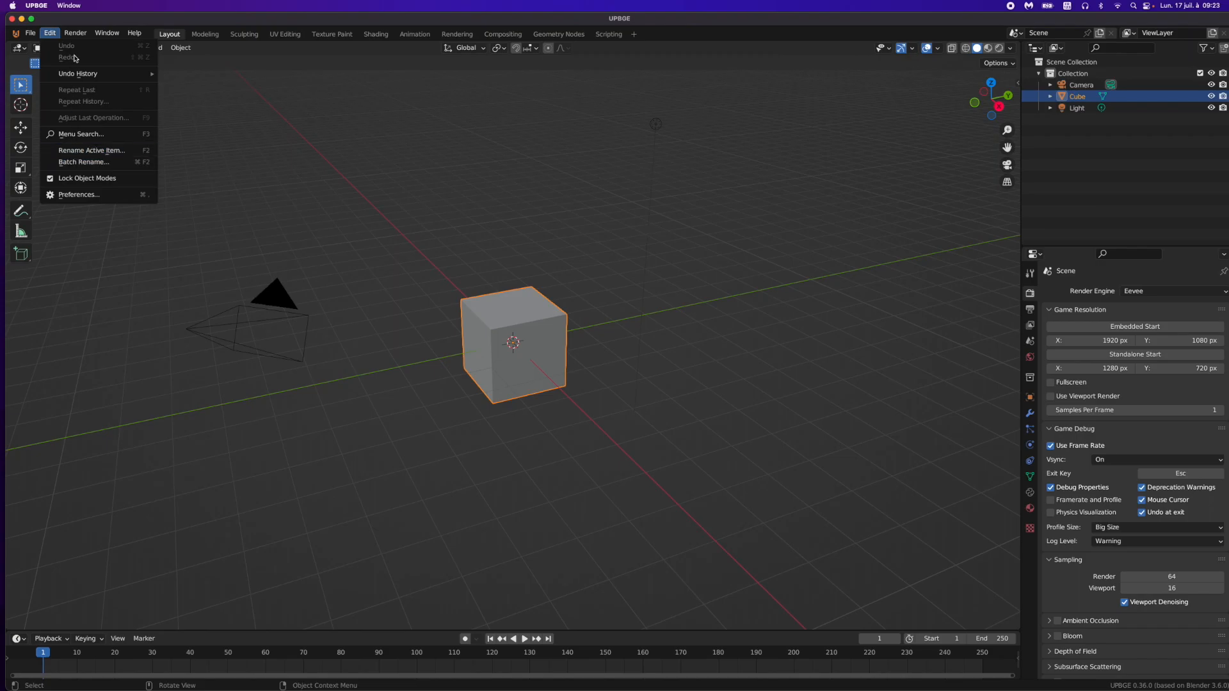
click(50, 33)
click(79, 195)
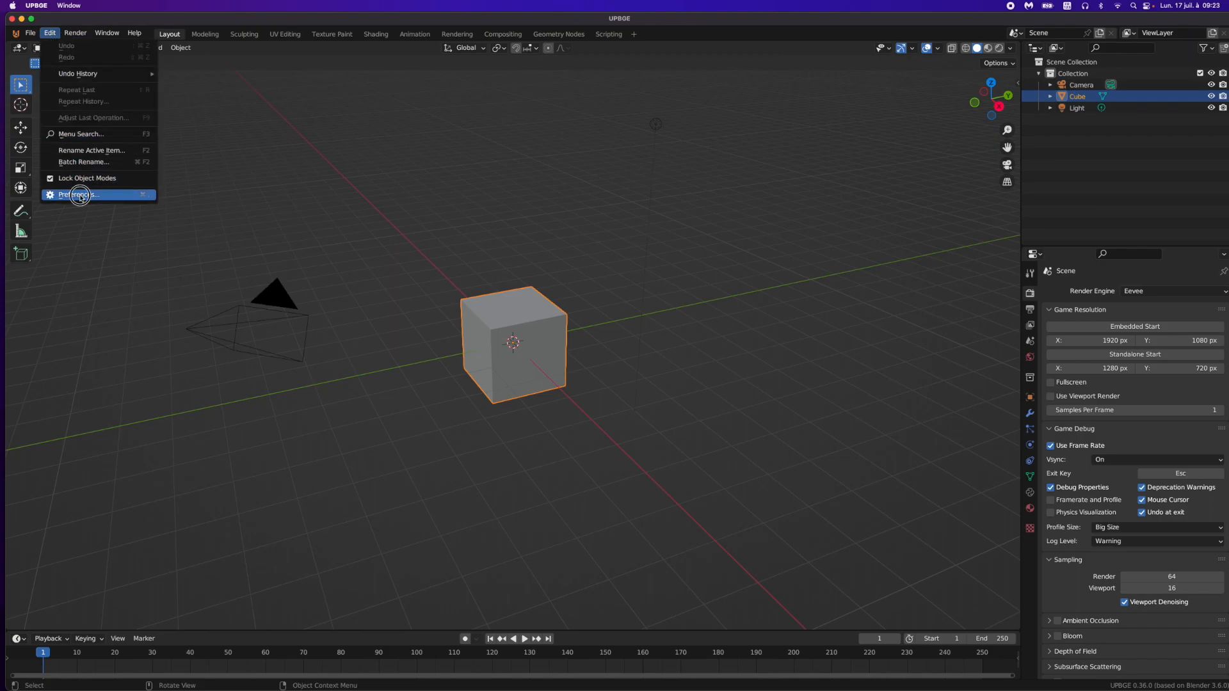
drag(86, 46, 359, 57)
click(605, 80)
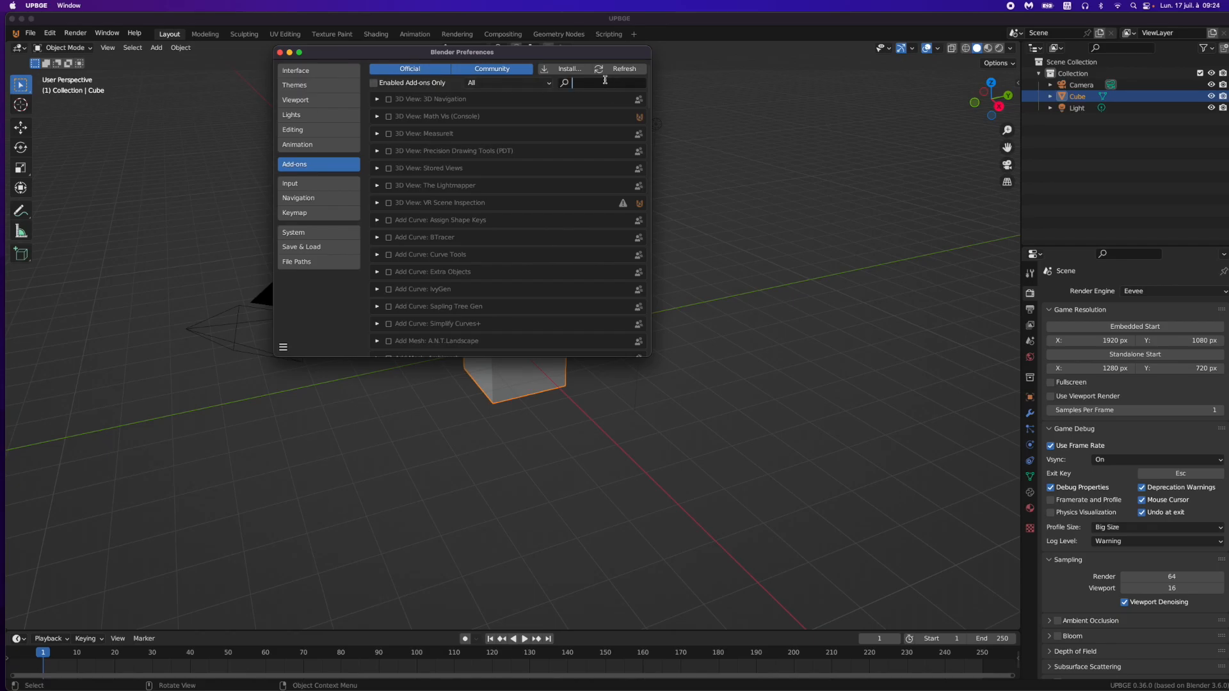
text(LOGIC)
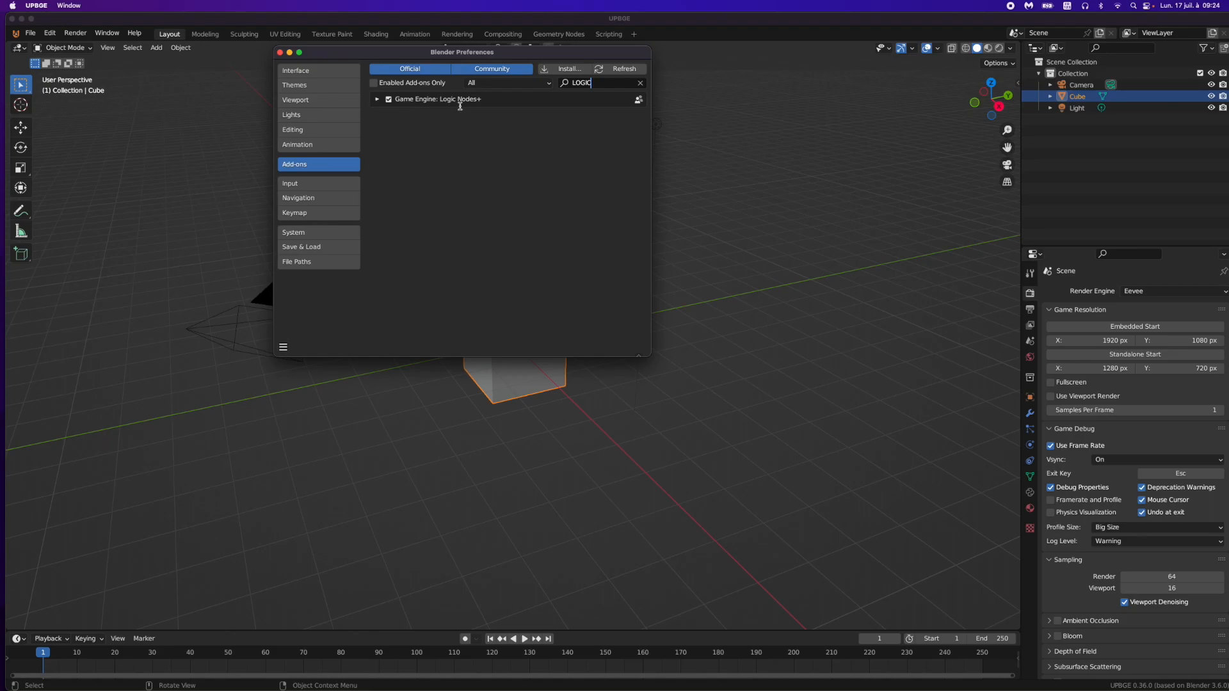
Step: Expand the Game Engine: Logic Nodes+ add-on and examine its uplogic module installation option, closing the preferences when done
click(377, 100)
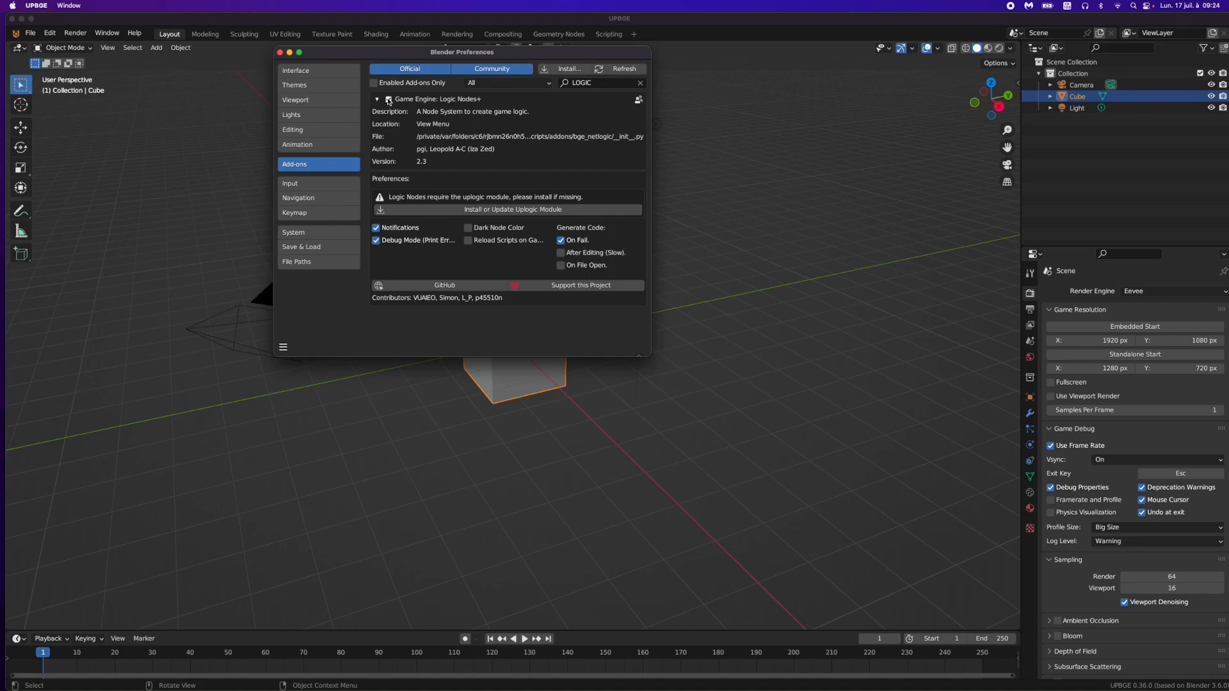
click(477, 211)
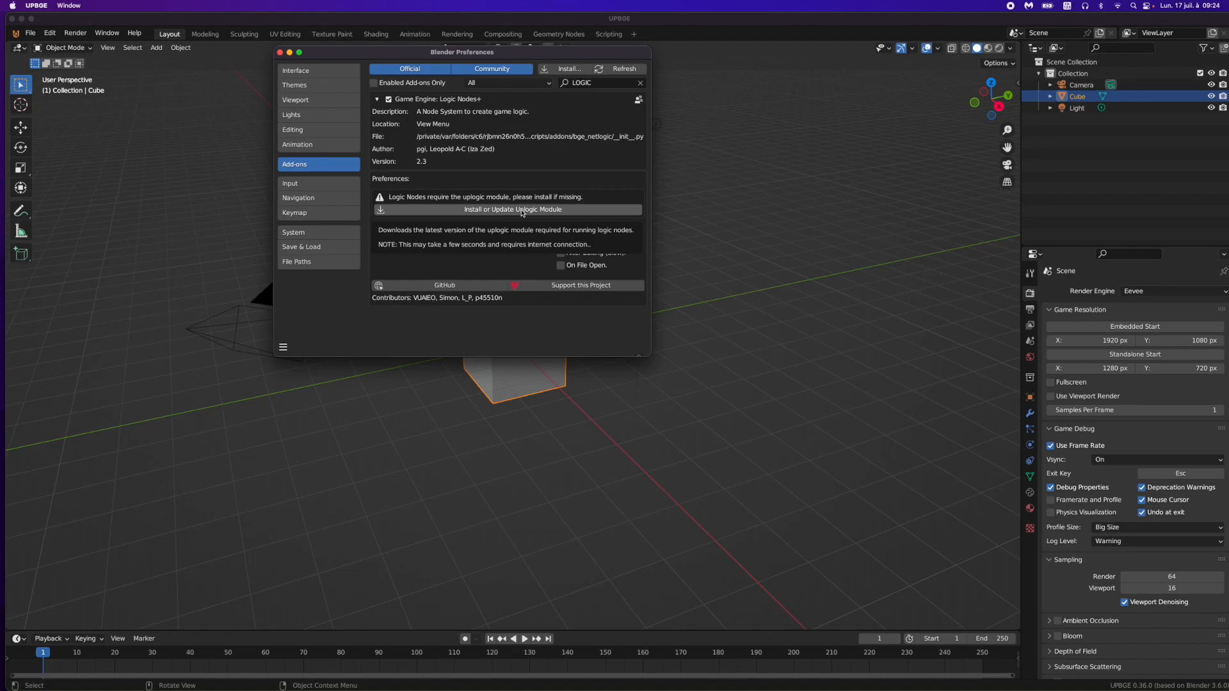
drag(384, 19, 387, 19)
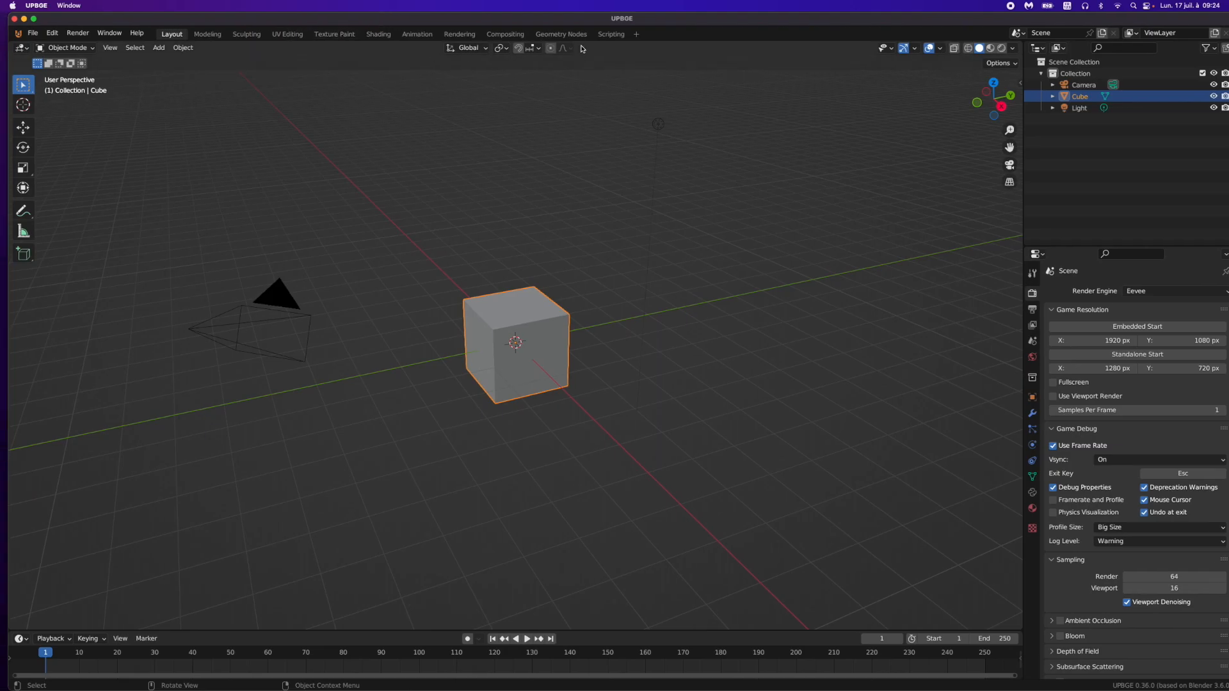
click(605, 33)
click(381, 50)
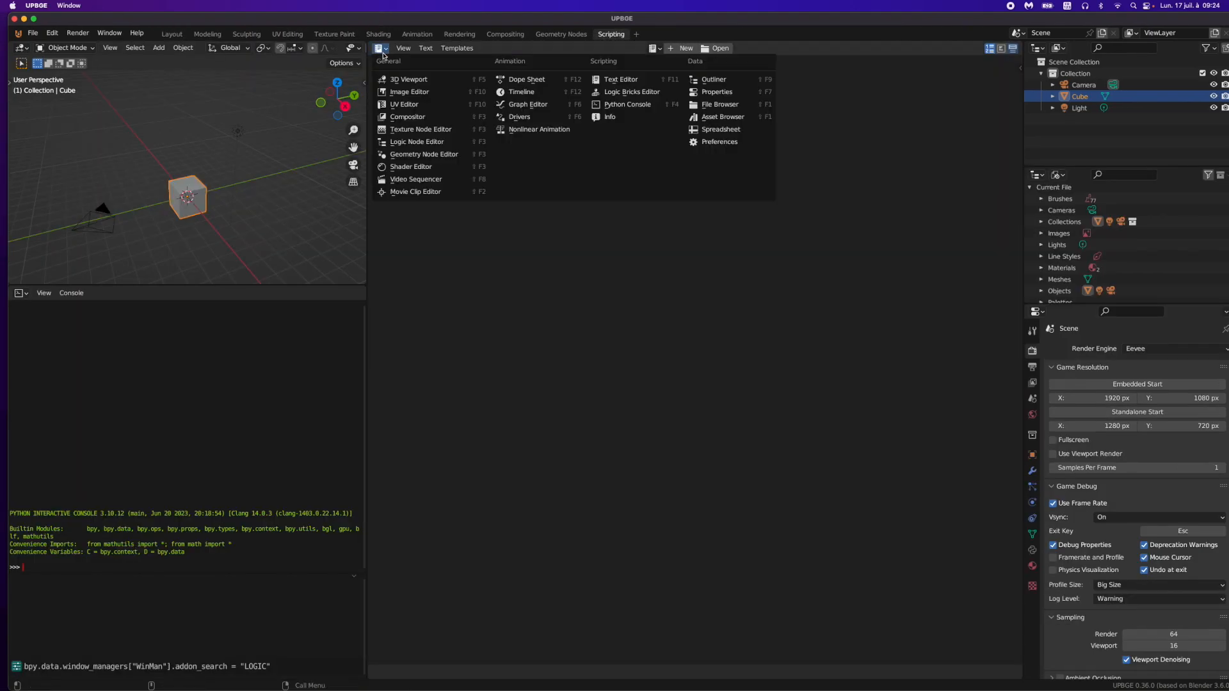
click(382, 50)
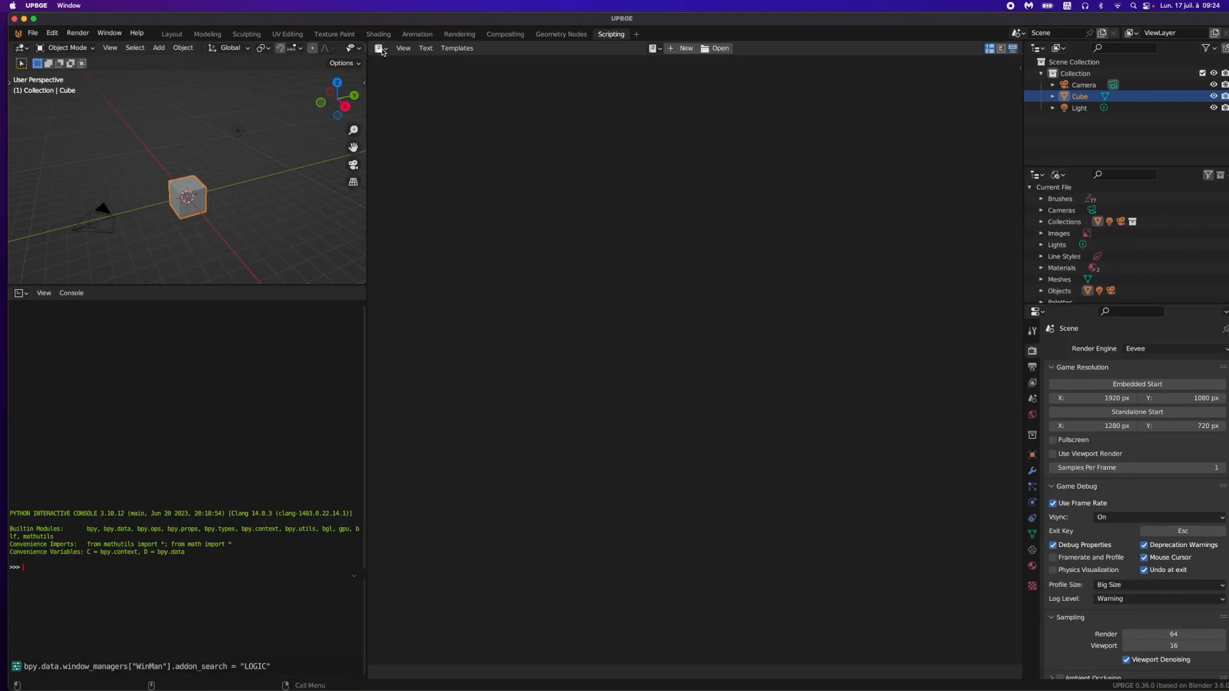
click(382, 50)
click(383, 50)
click(560, 34)
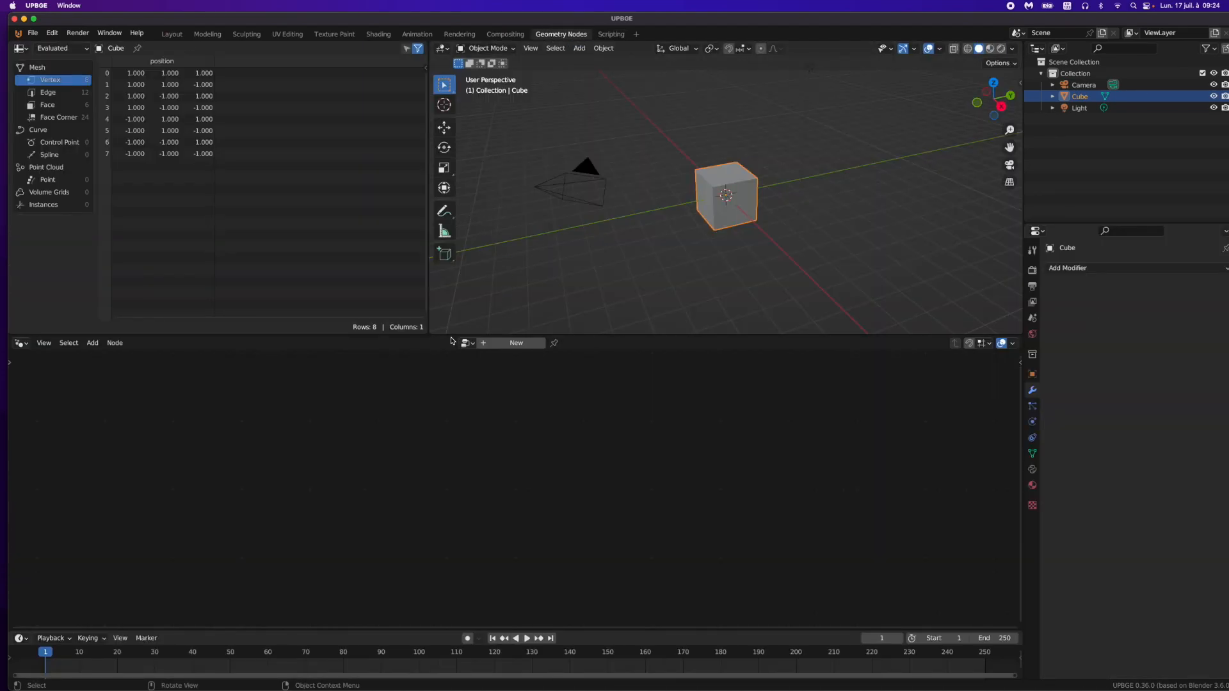
drag(452, 336, 445, 392)
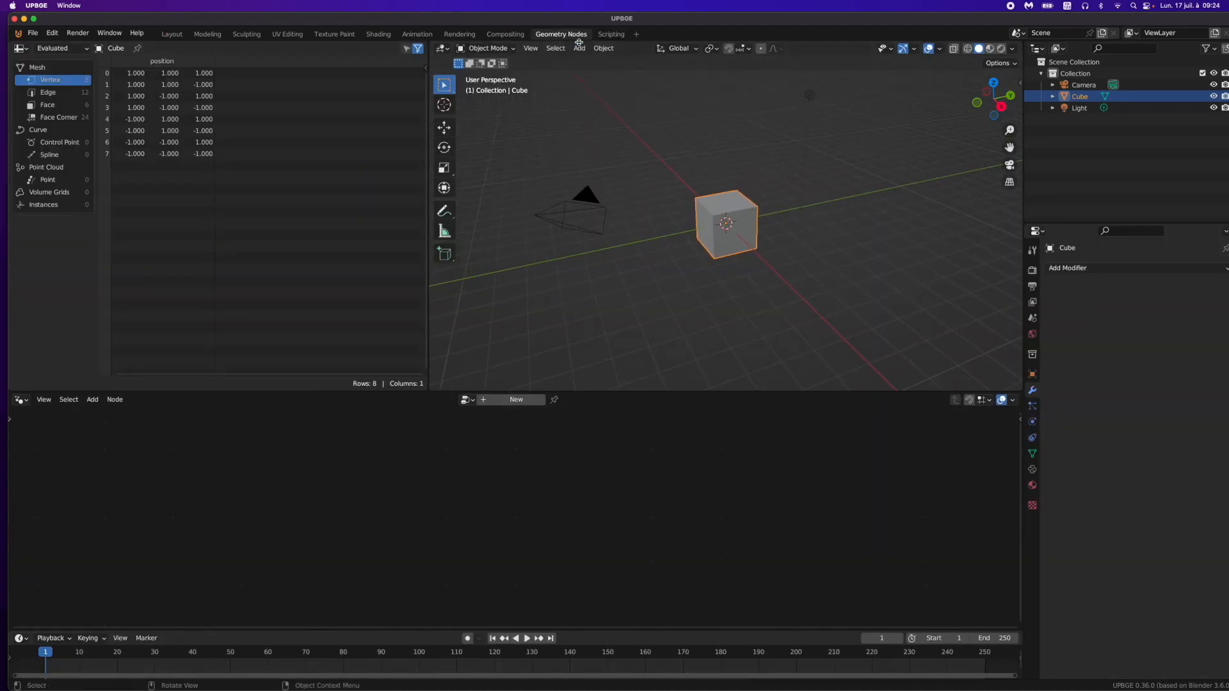
click(180, 37)
Step: Switch to the Scripting workspace and change its text editor area to the Logic Node Editor
click(611, 34)
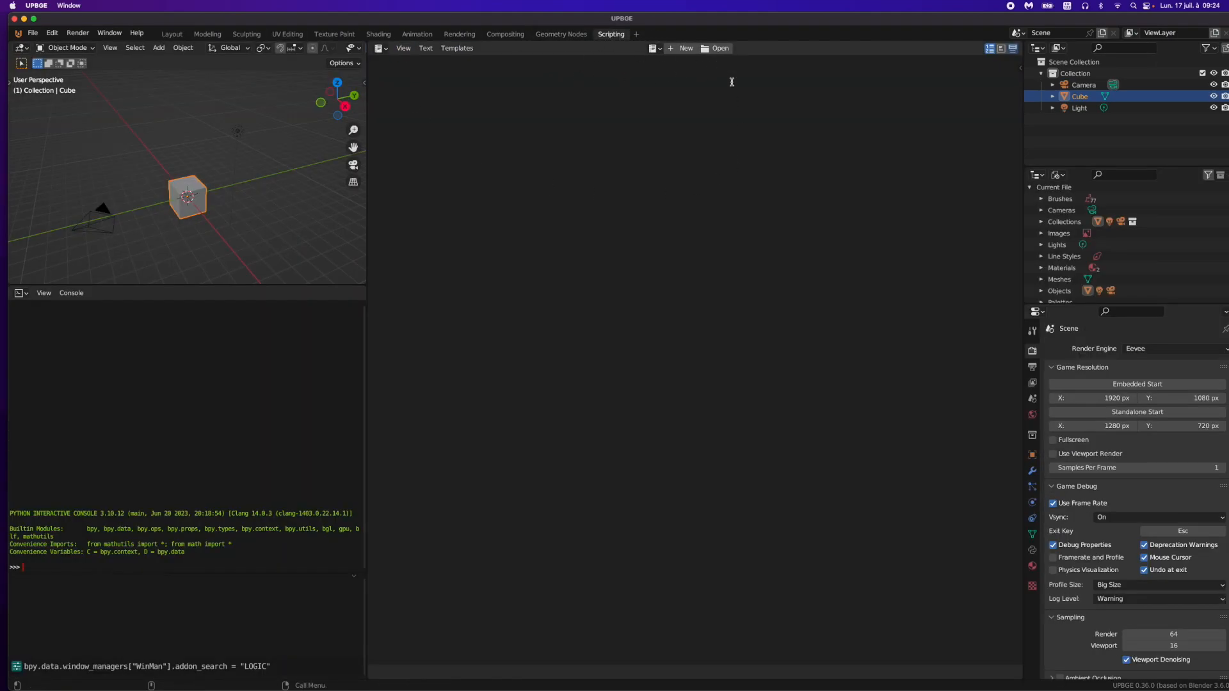
click(383, 50)
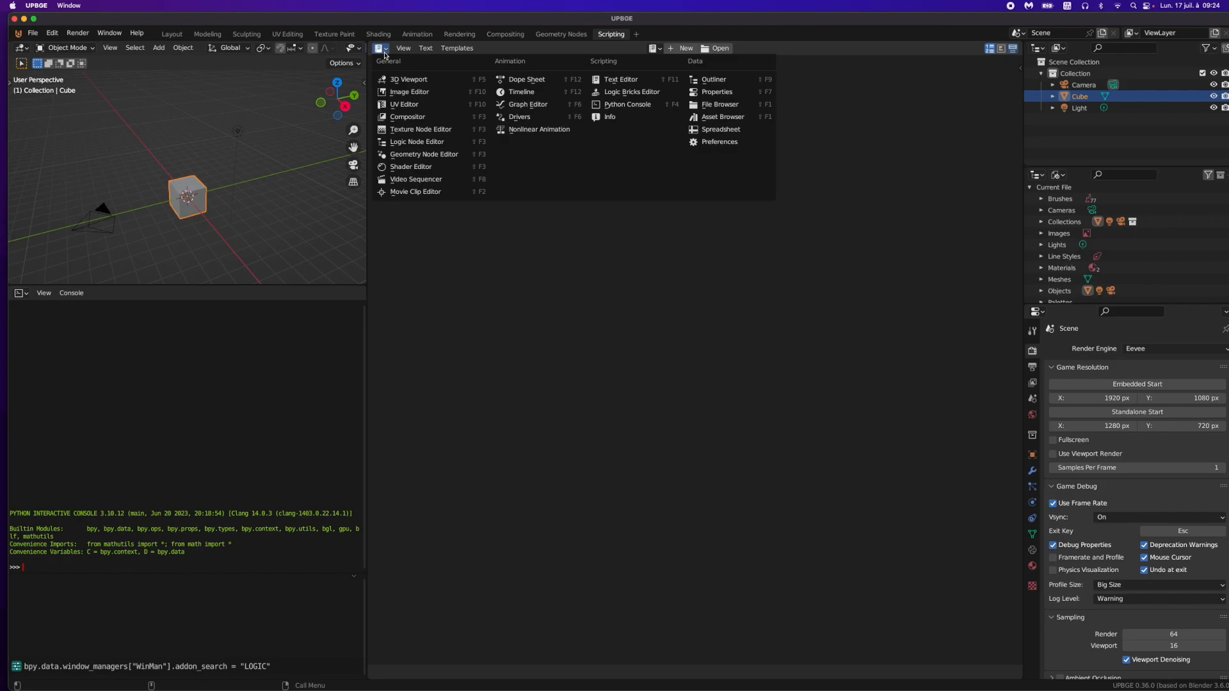
click(413, 143)
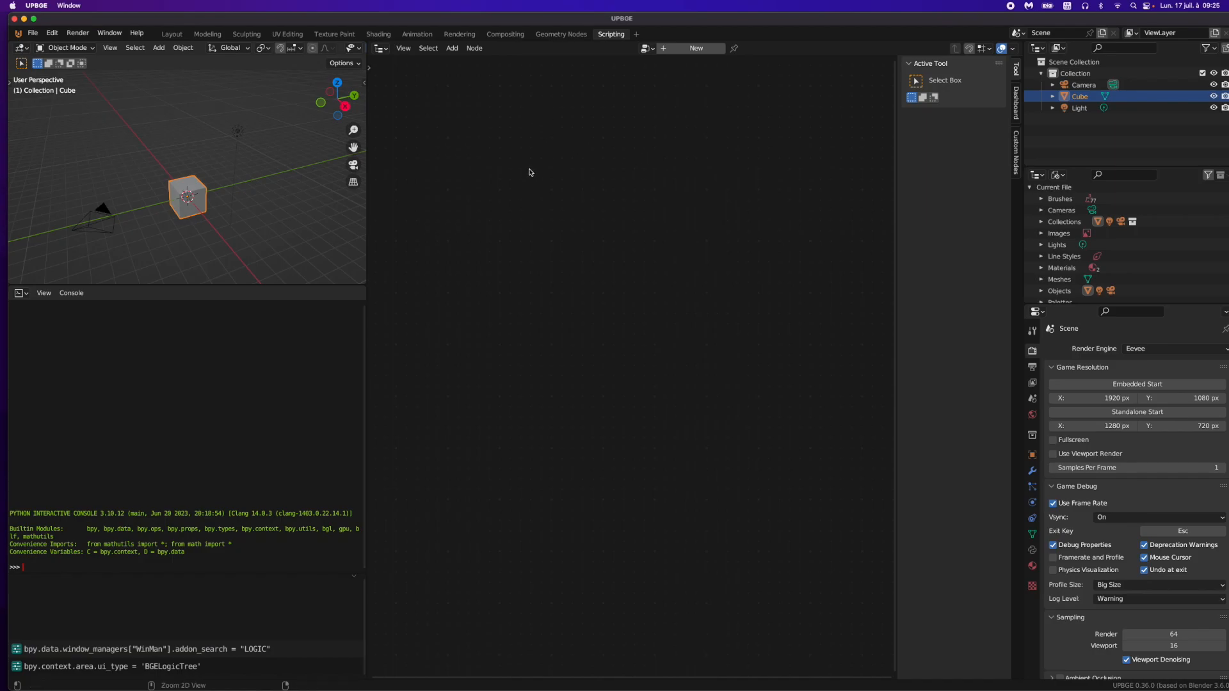
Step: Save the project as "NODES TEST" in the UPBGE 3.6 folder
key(ctrl+s)
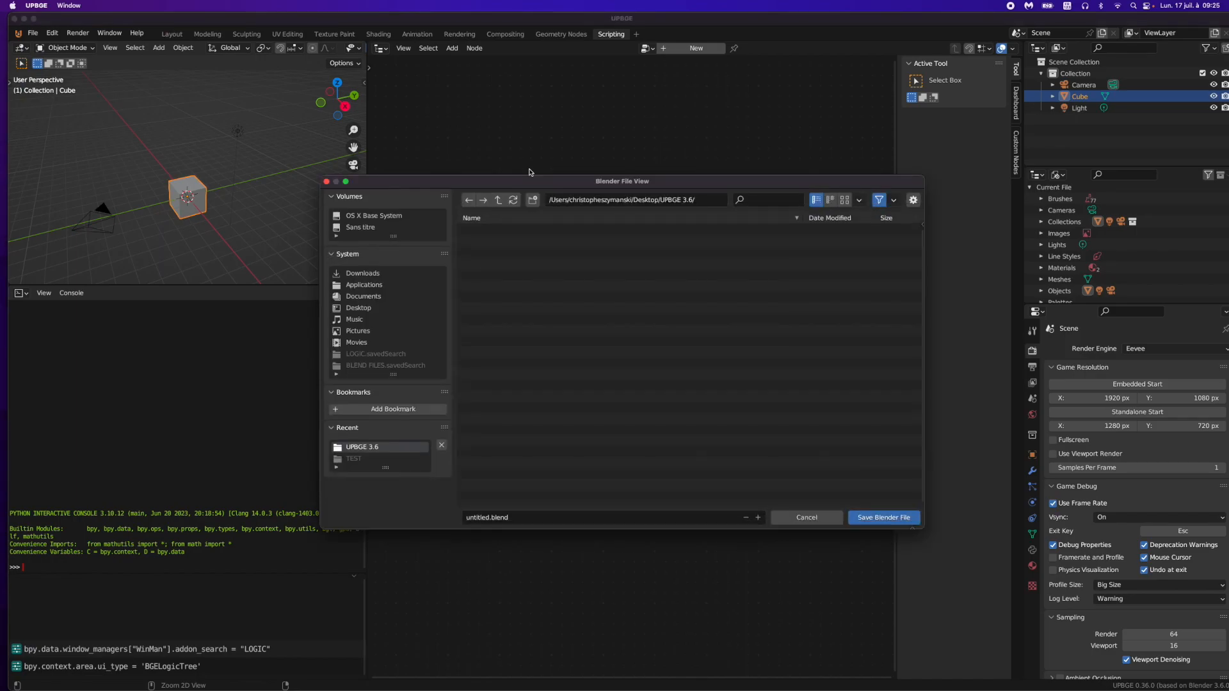
click(474, 517)
double_click(476, 518)
text(NODES TEST)
click(874, 517)
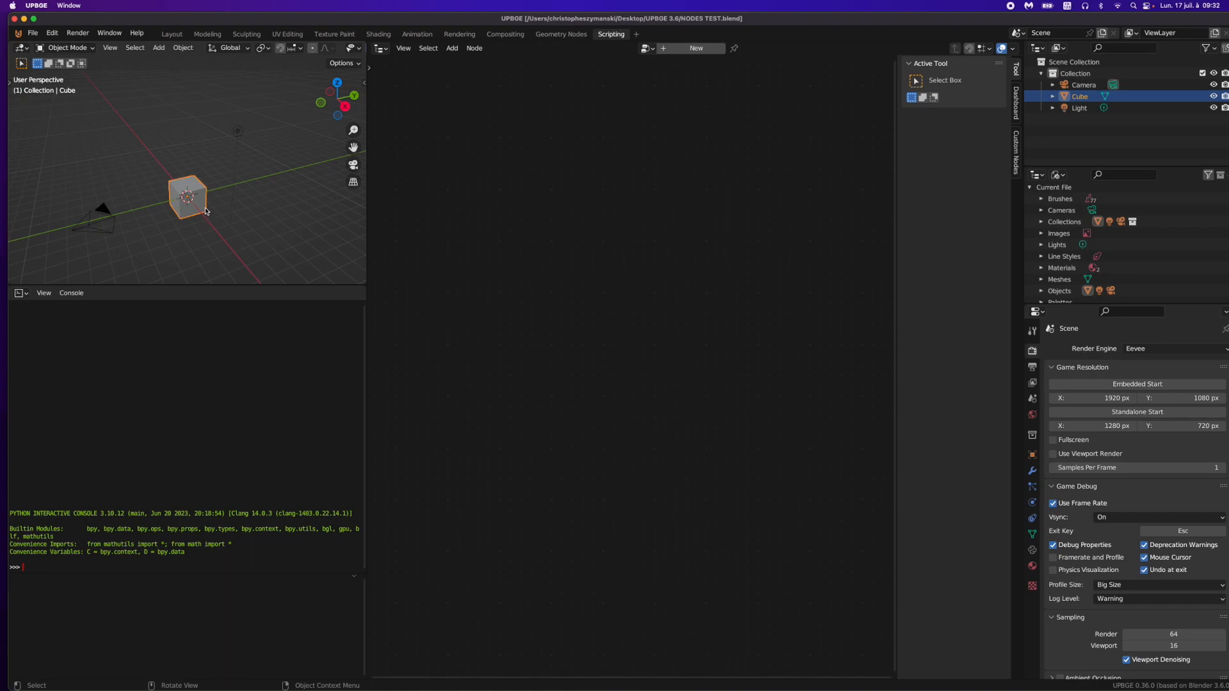
Step: Create a new logic node tree and name it "KEYBOARD TEST"
click(701, 50)
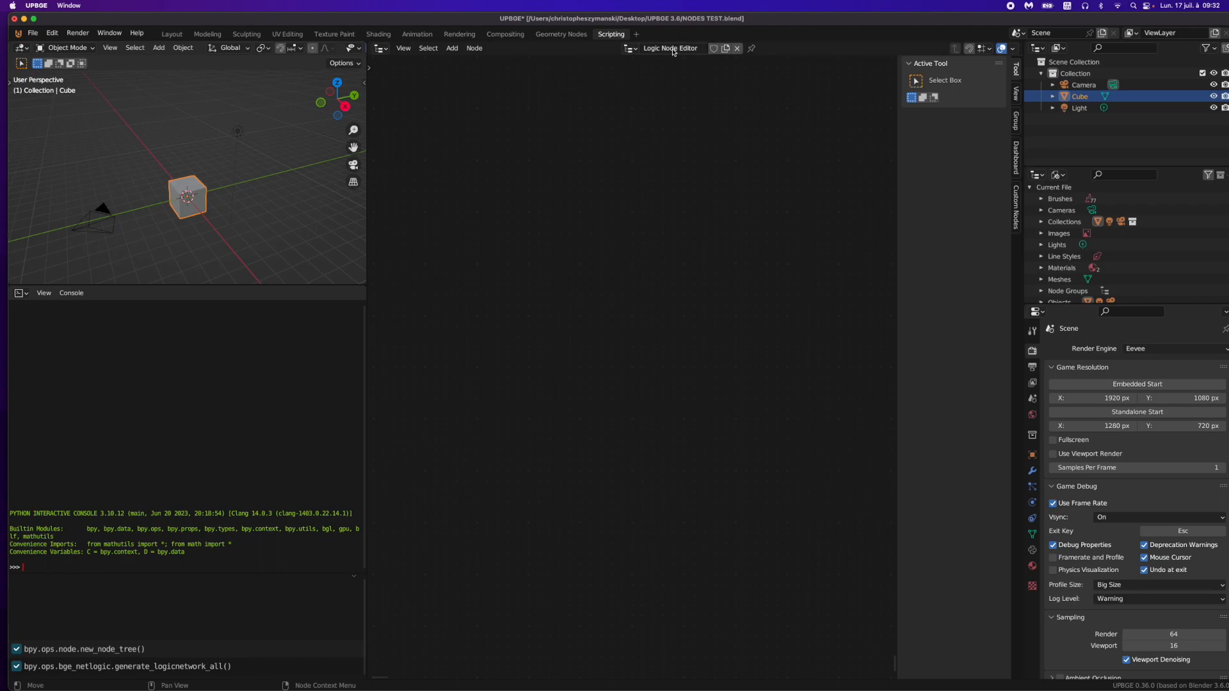
double_click(673, 49)
text(KEYBOARD)
key(Return)
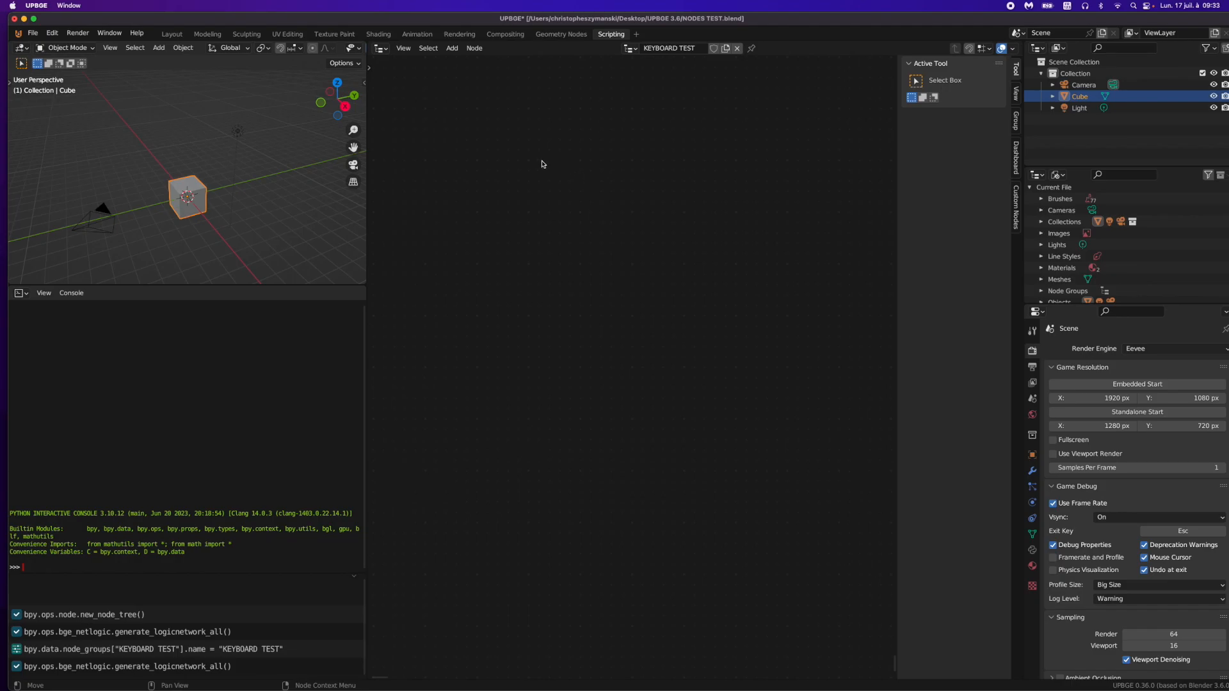
Step: Add a keyboard Key Down node to the logic tree and place it in the empty editor
key(shift+a)
mouse_move(544, 99)
mouse_move(615, 123)
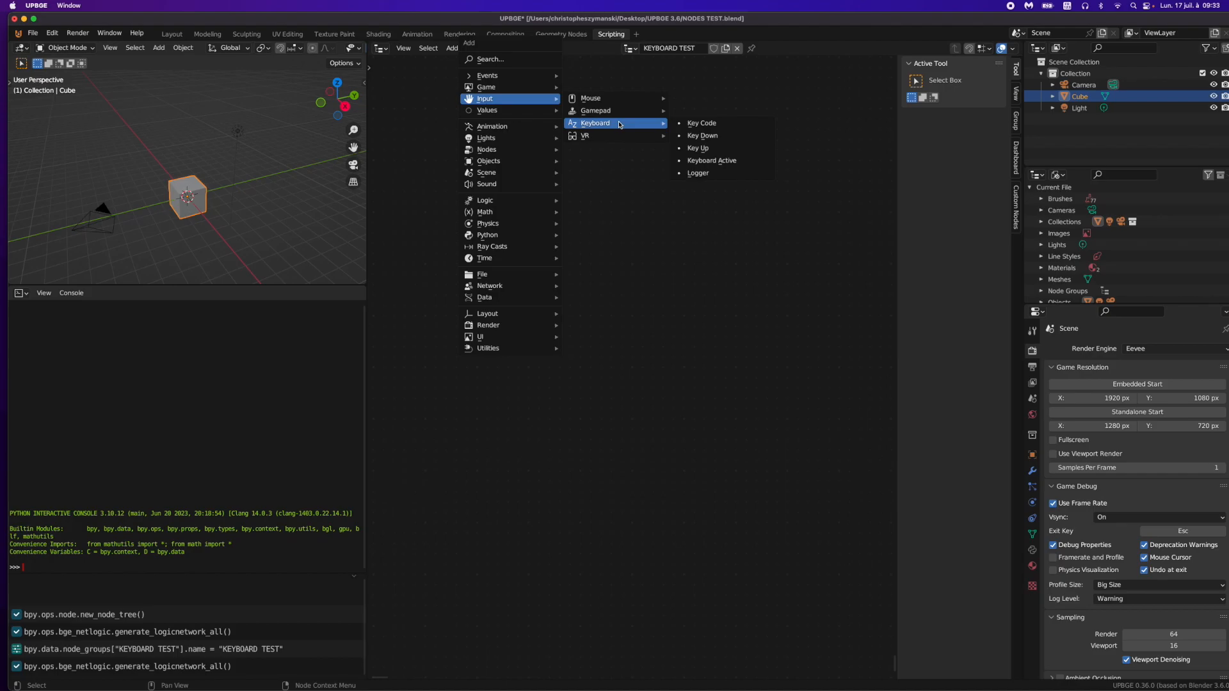
click(714, 137)
click(478, 86)
Step: Switch the keyboard node from Key Tap to Key Down mode and assign the D key to it
scroll(532, 73, up, 2)
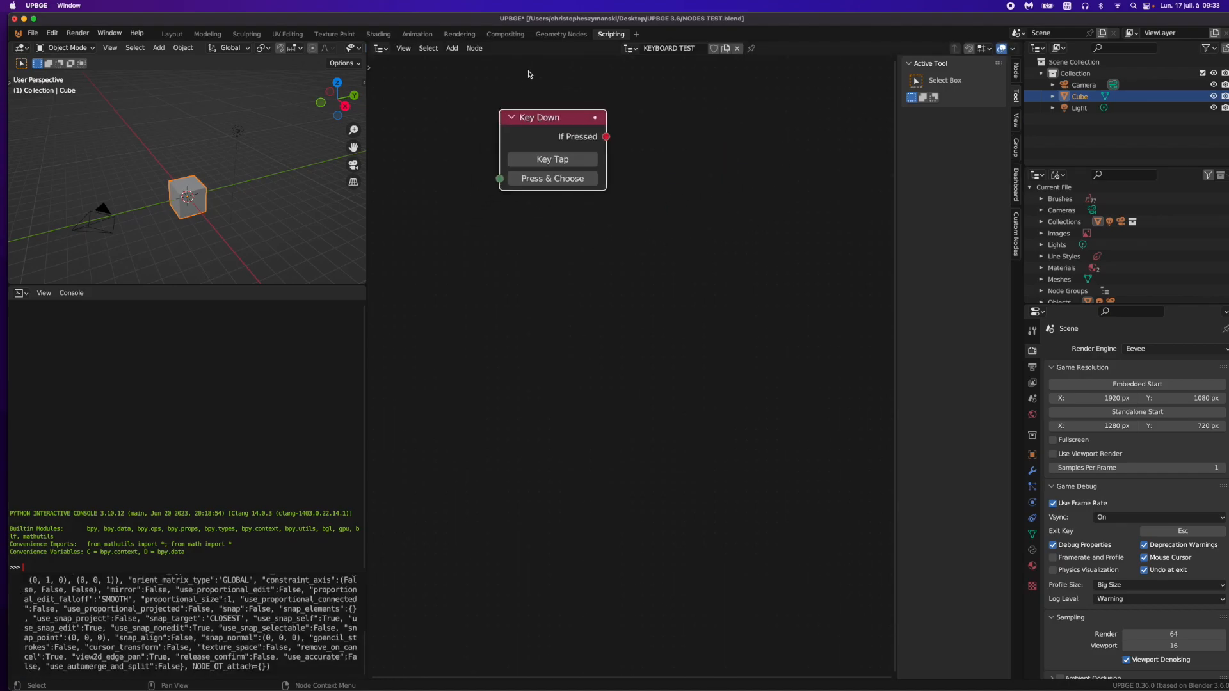
click(563, 177)
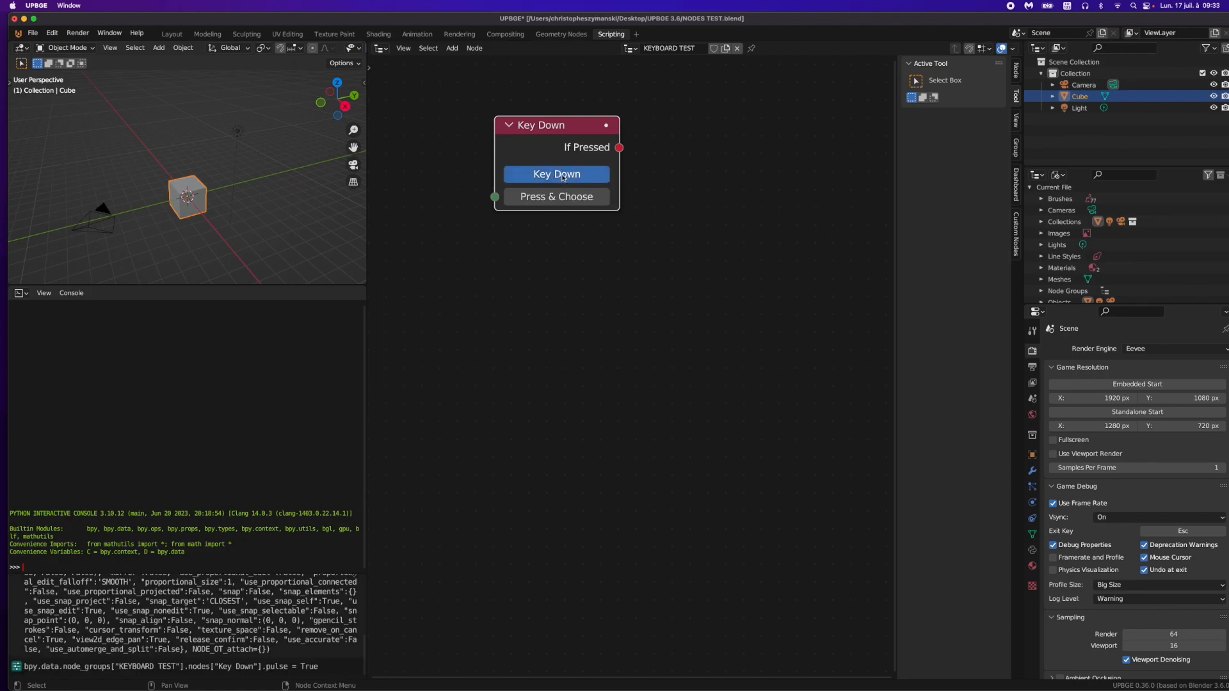
click(569, 198)
key(d)
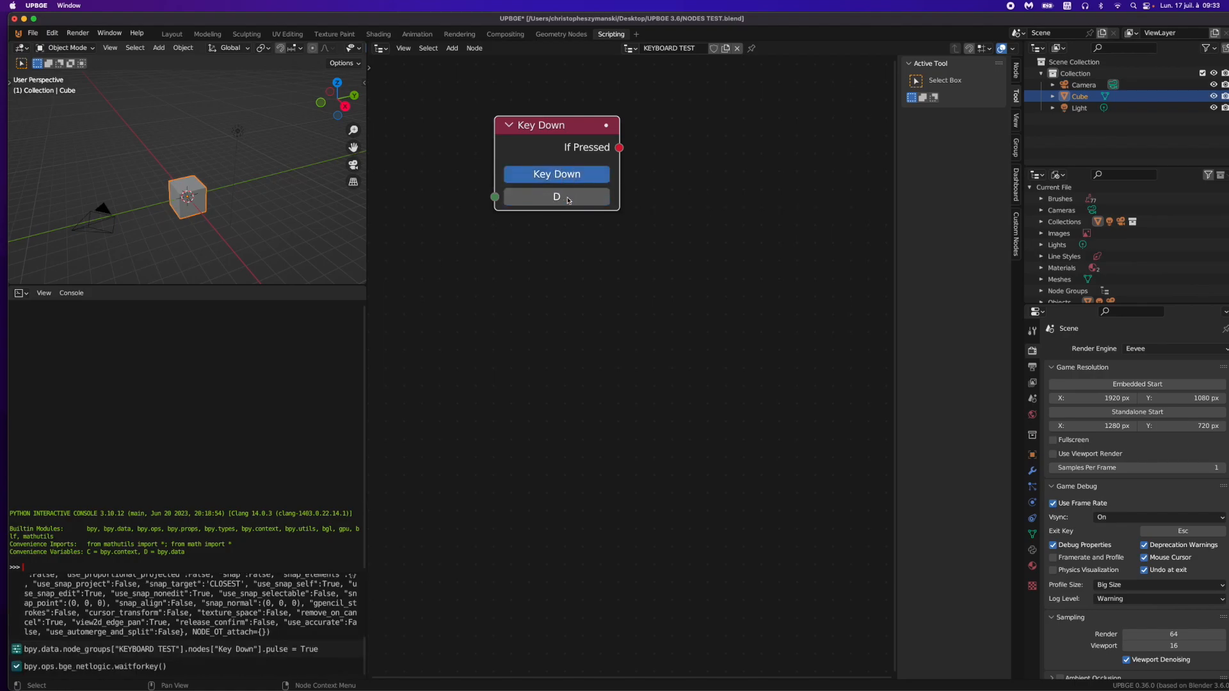
Step: Add an Apply Movement node and place it to the right of the Key Down node
scroll(568, 200, down, 3)
ctrl+scroll(563, 207, right, 2)
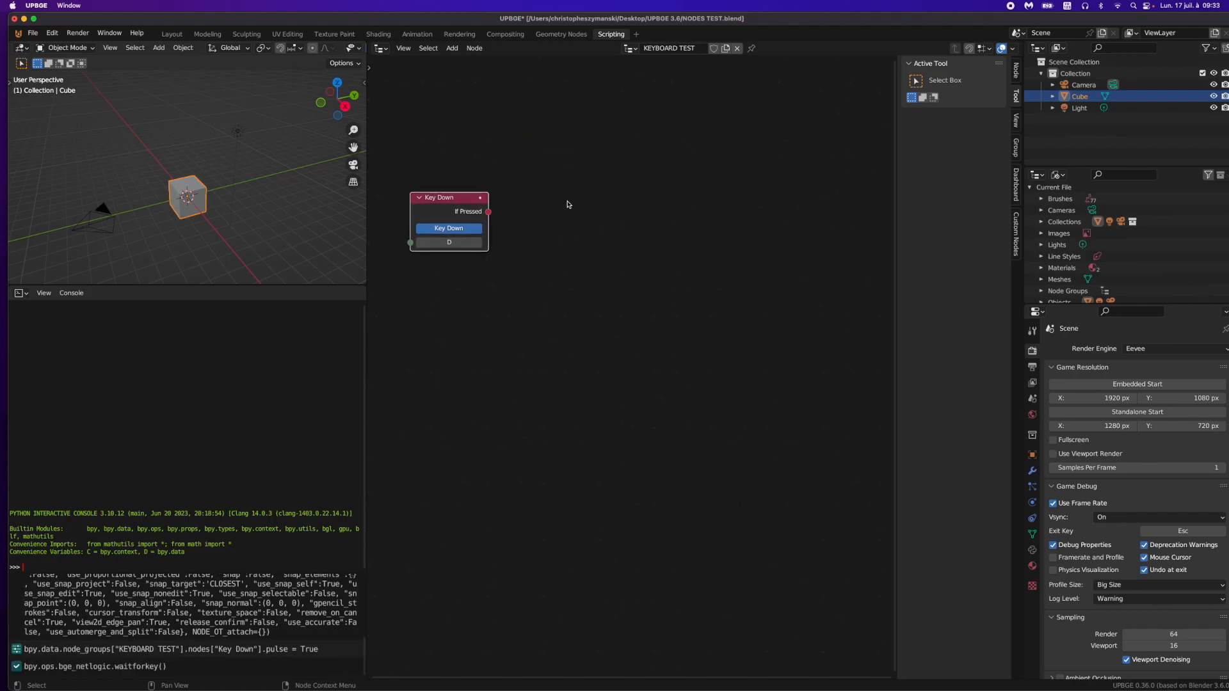
key(shift+a)
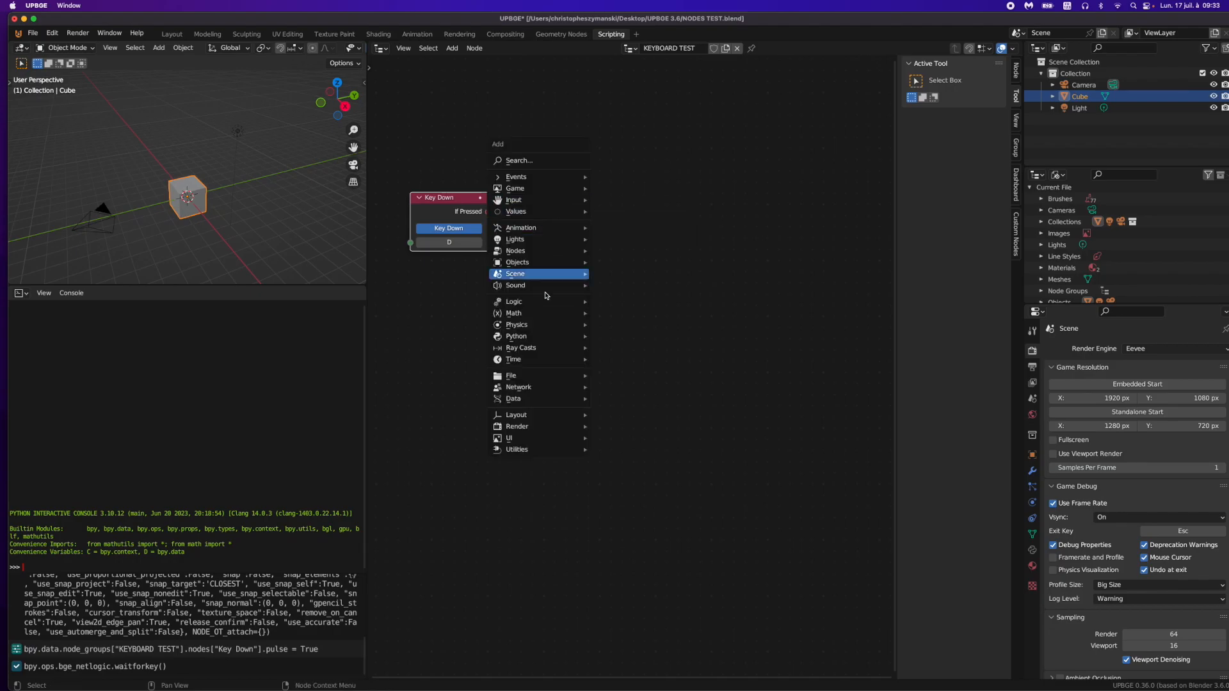
mouse_move(585, 264)
mouse_move(634, 265)
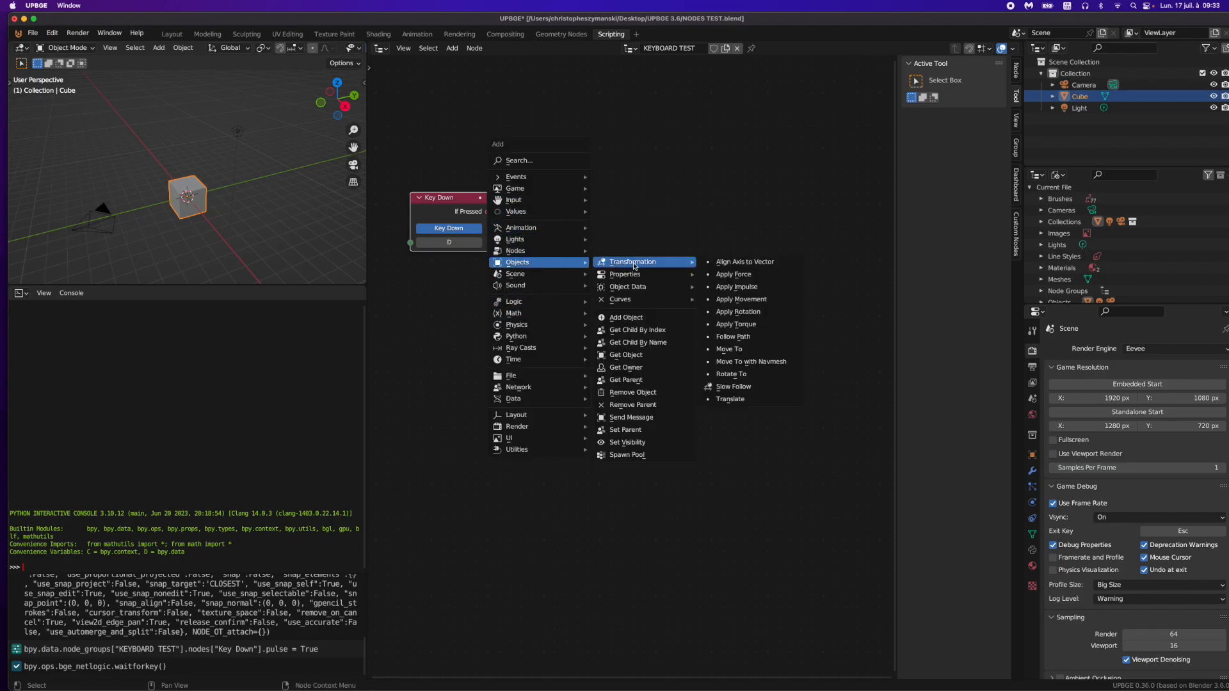
click(741, 301)
click(722, 285)
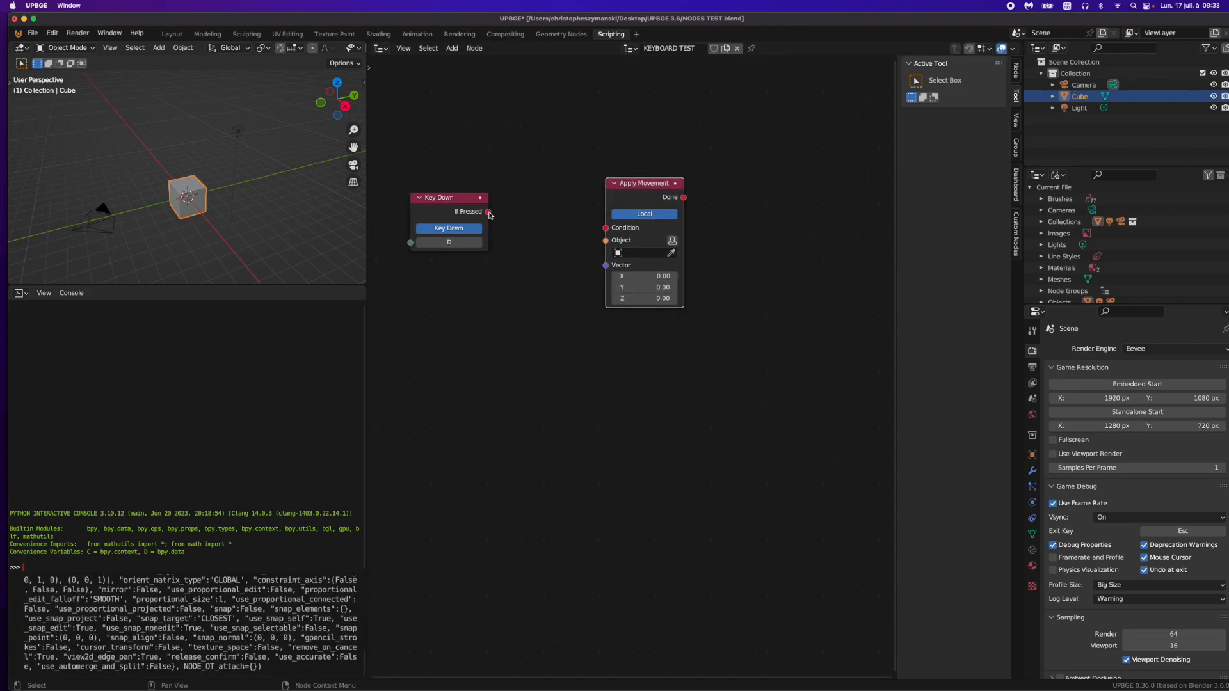
Step: Connect the Key Down node's If Pressed output to Apply Movement's Condition input and set the movement to Global
click(490, 213)
drag(490, 214, 605, 228)
click(645, 215)
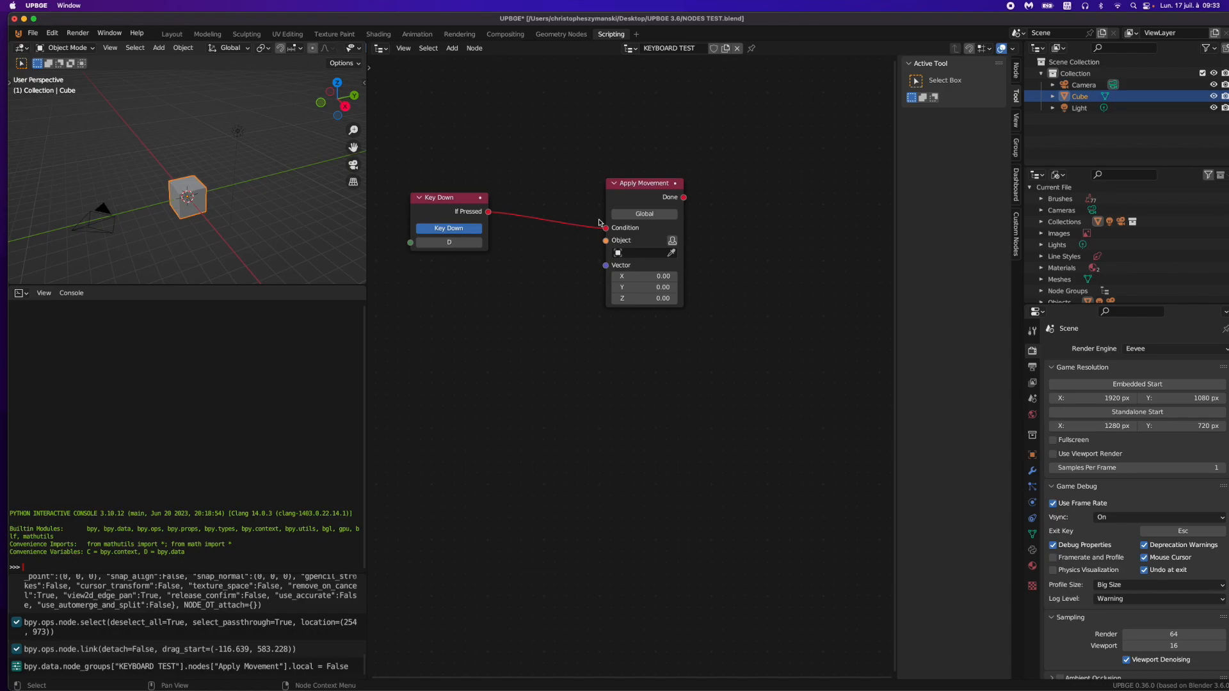
Step: Assign the Cube as the Apply Movement node's object and set its X vector value to 0.12
click(671, 253)
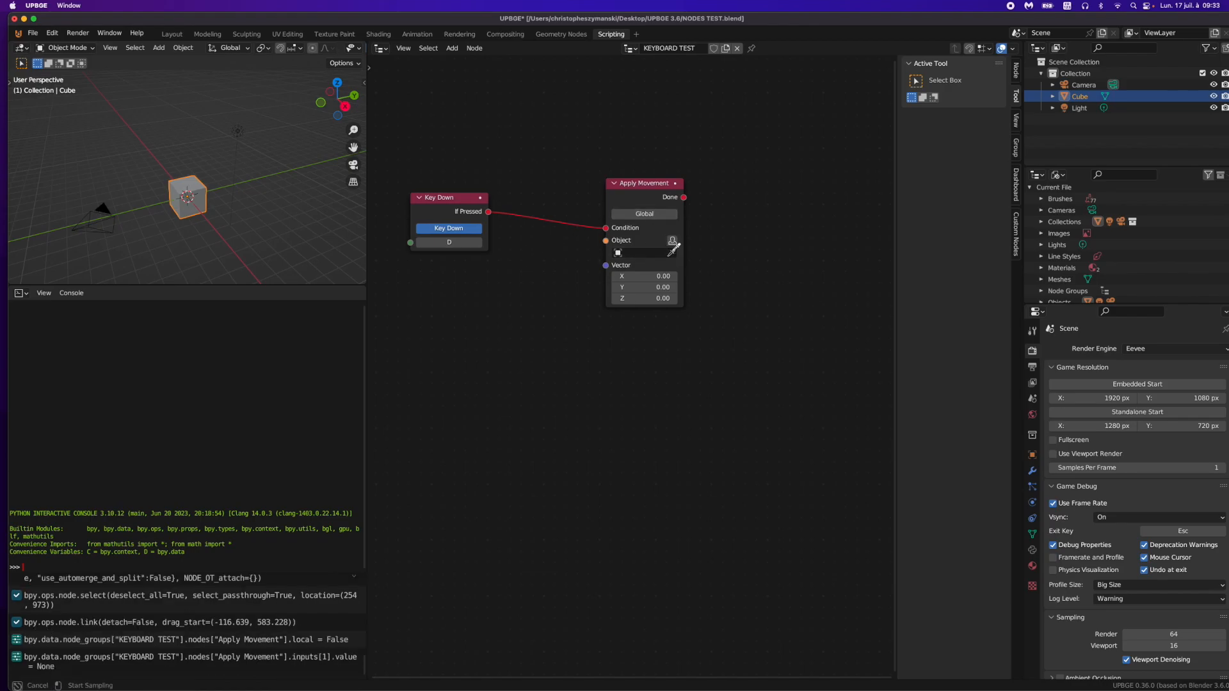
click(189, 182)
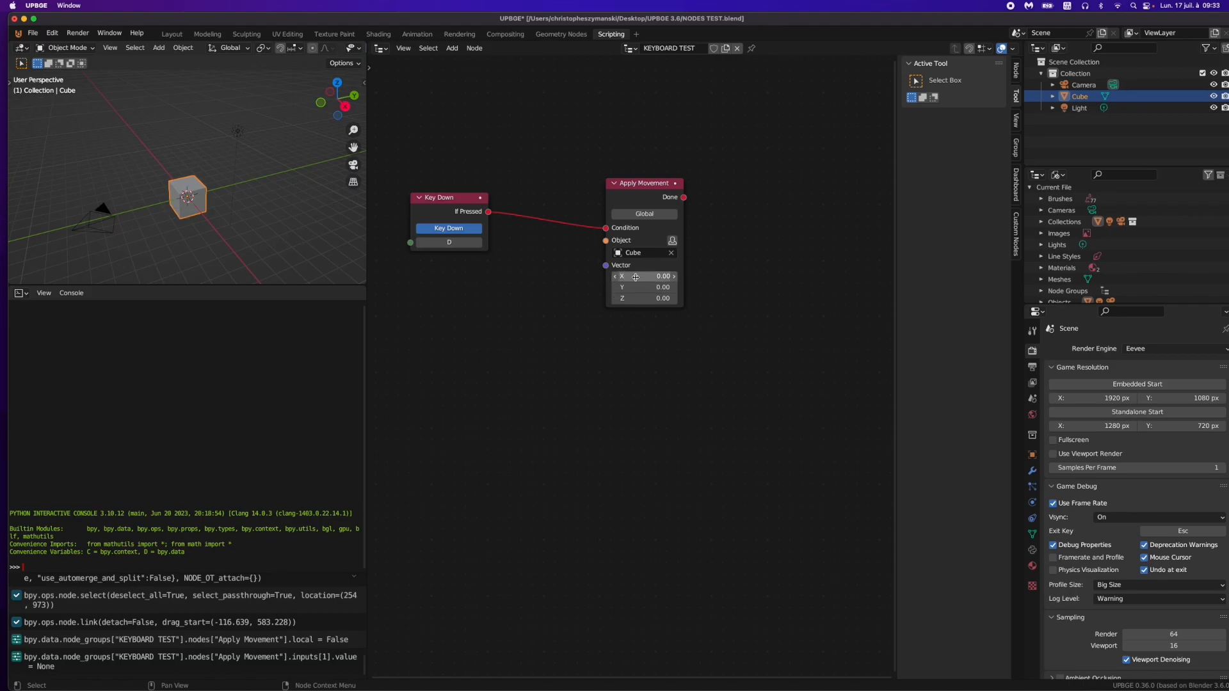
click(675, 279)
click(675, 279)
click(675, 279)
click(675, 279)
click(675, 279)
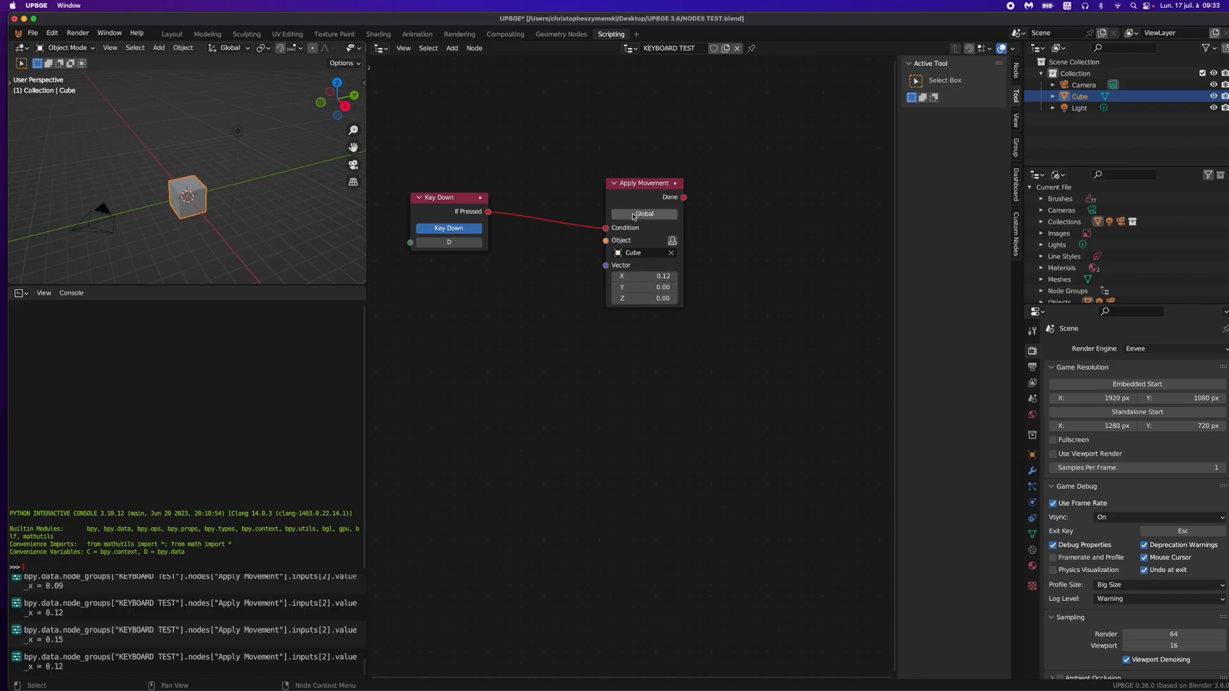
Step: Set the scene's game physics frame rate to 30 FPS
click(1032, 414)
click(1032, 398)
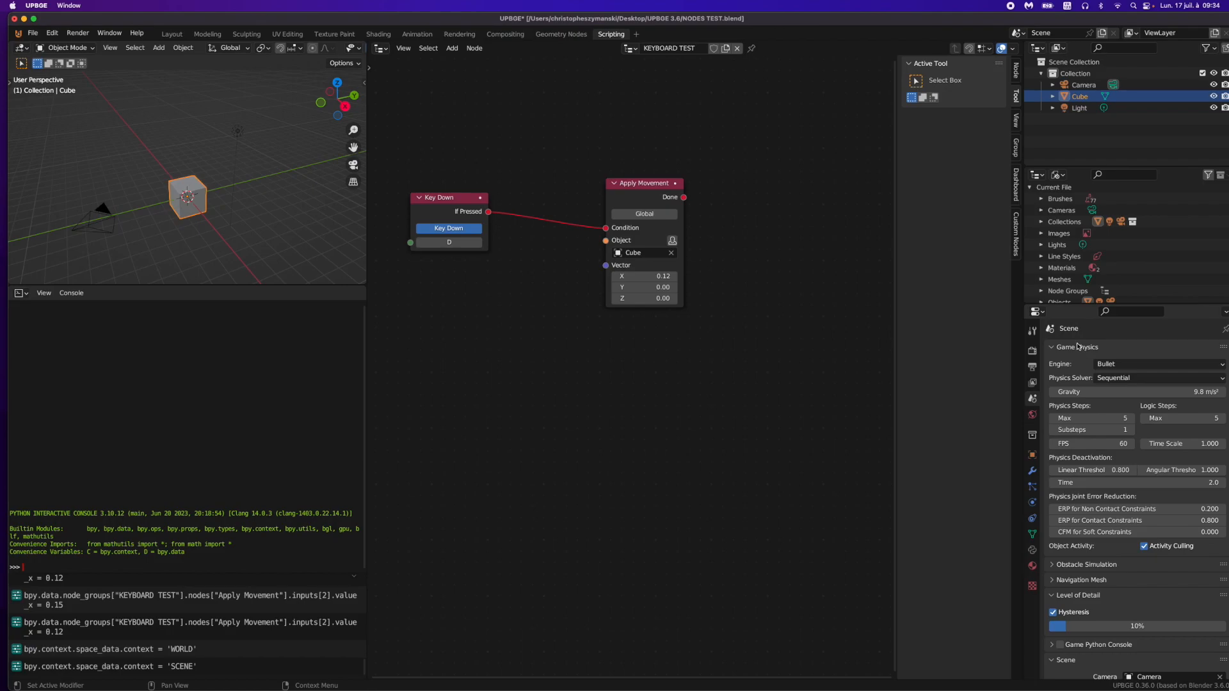
click(1101, 445)
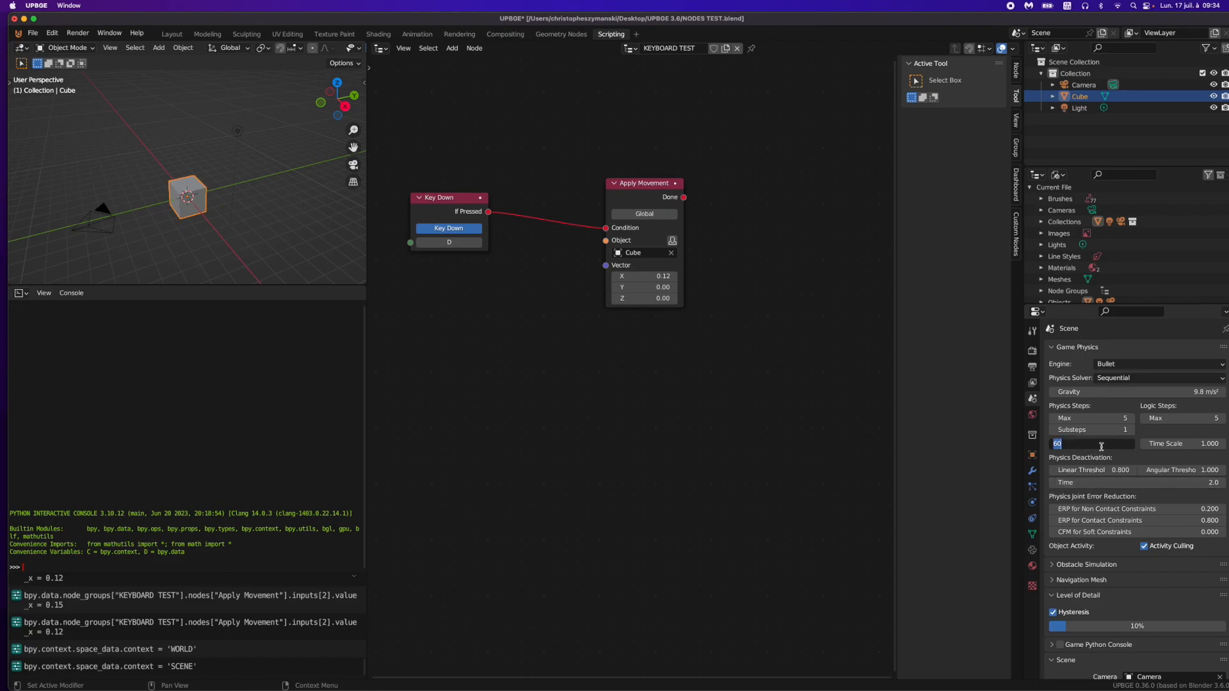
text(30)
key(Return)
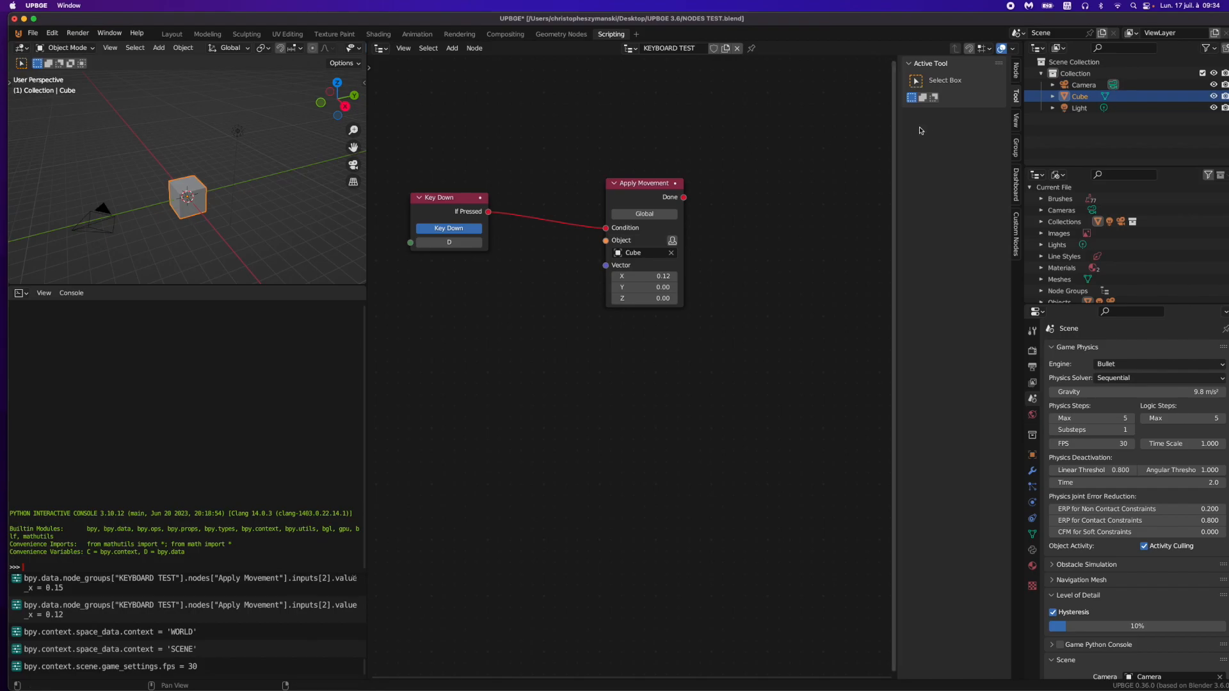
Step: Apply the KEYBOARD TEST logic tree to the selected Cube and compile it
click(1017, 187)
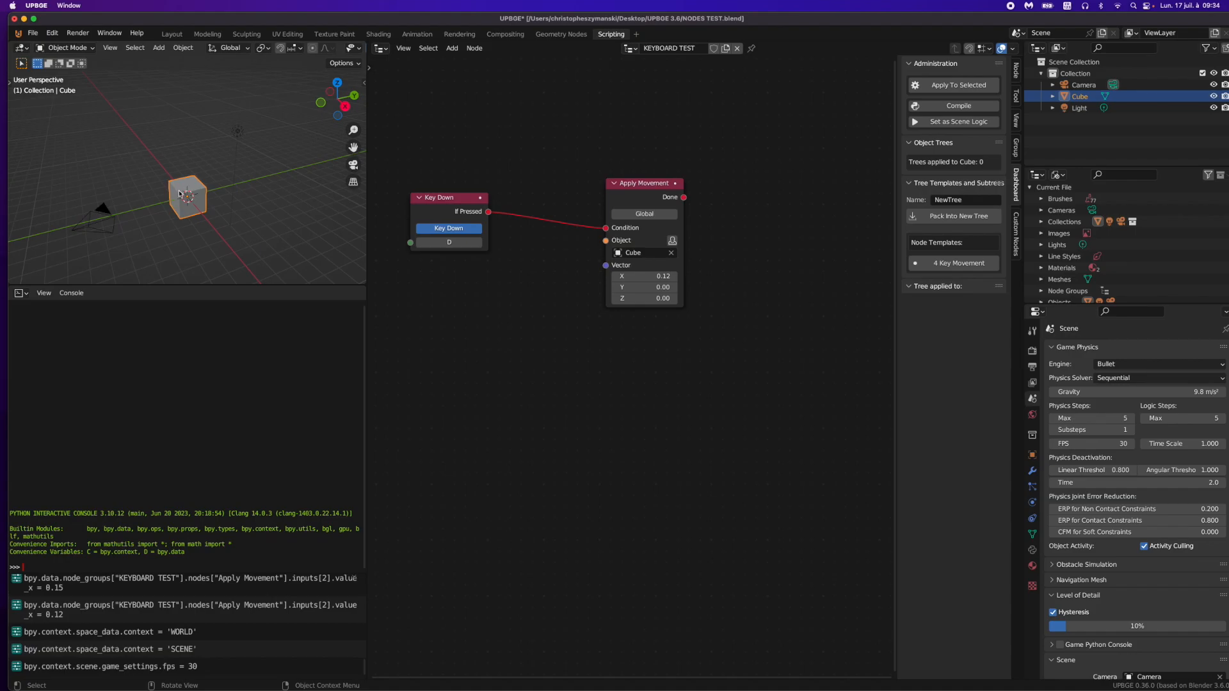
click(932, 88)
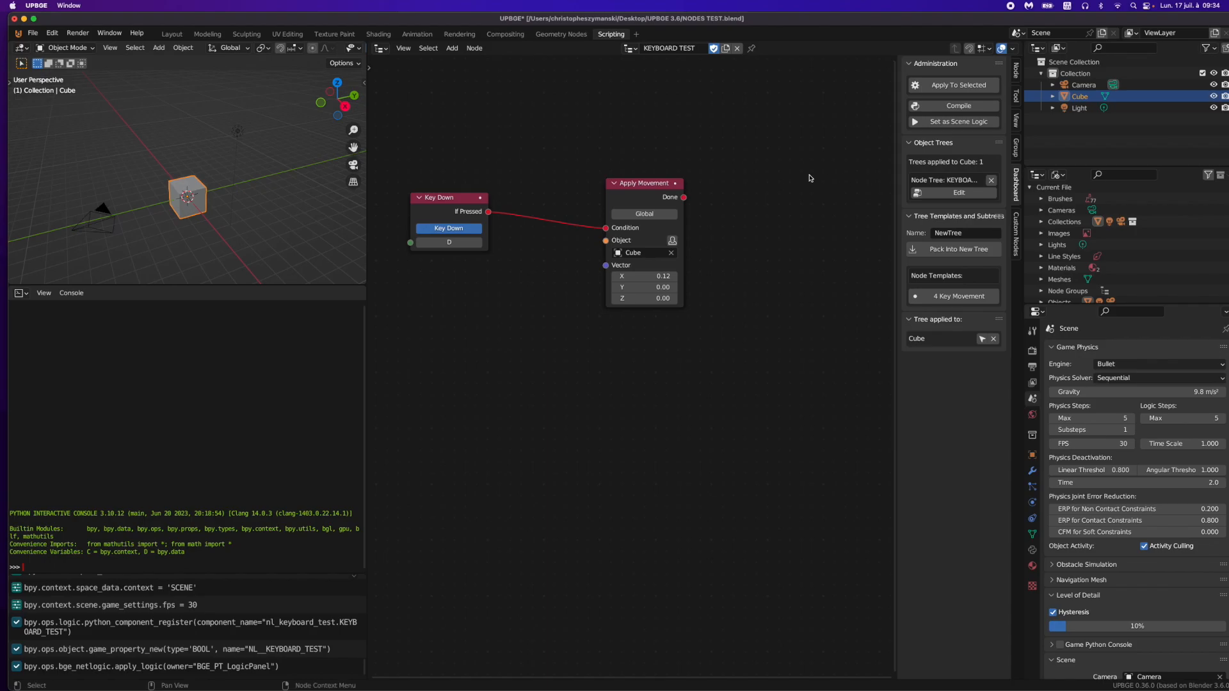
click(947, 106)
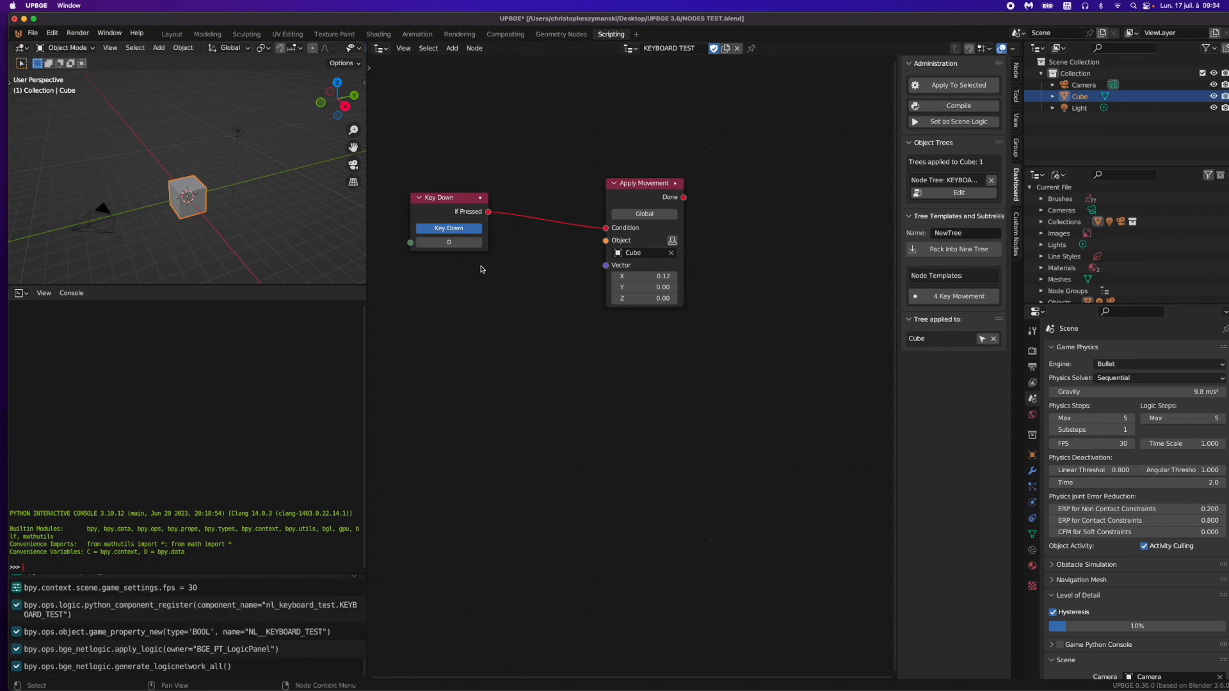
Step: Run the game from an angled view of the cube and test its movement with the D key
middle_drag(161, 224, 198, 199)
key(p)
key(d)
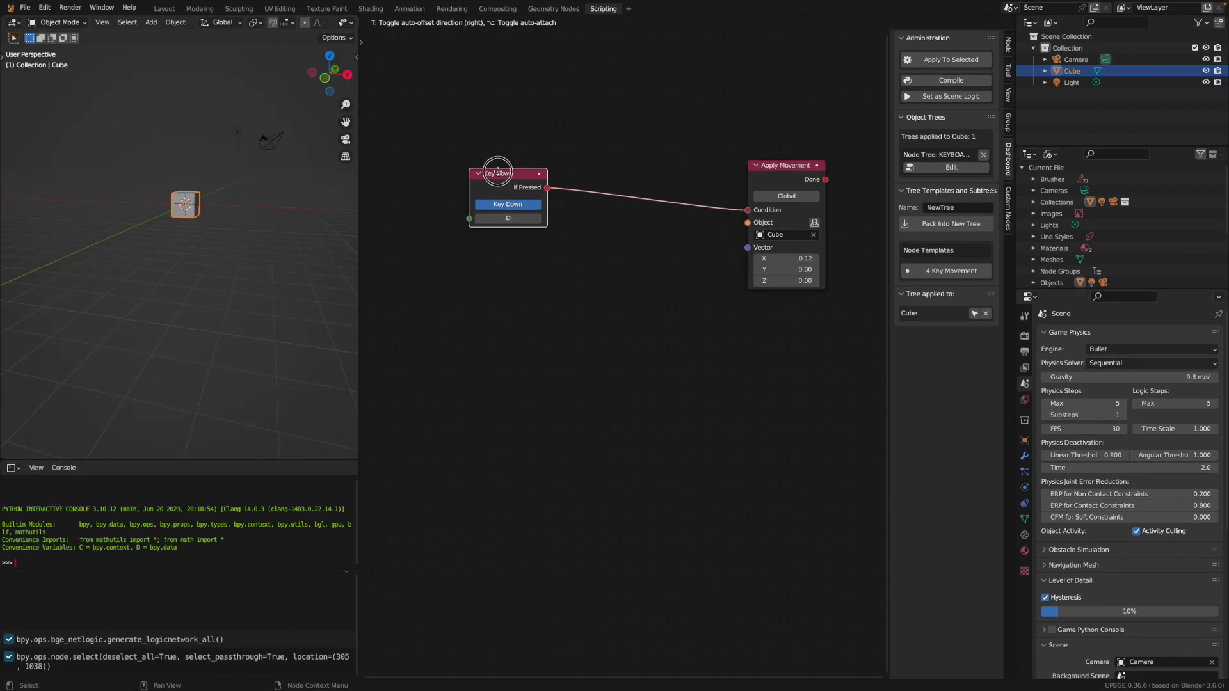
Step: Reposition the Key Down node slightly, switch it to Key Tap mode, and recompile the logic tree
click(494, 168)
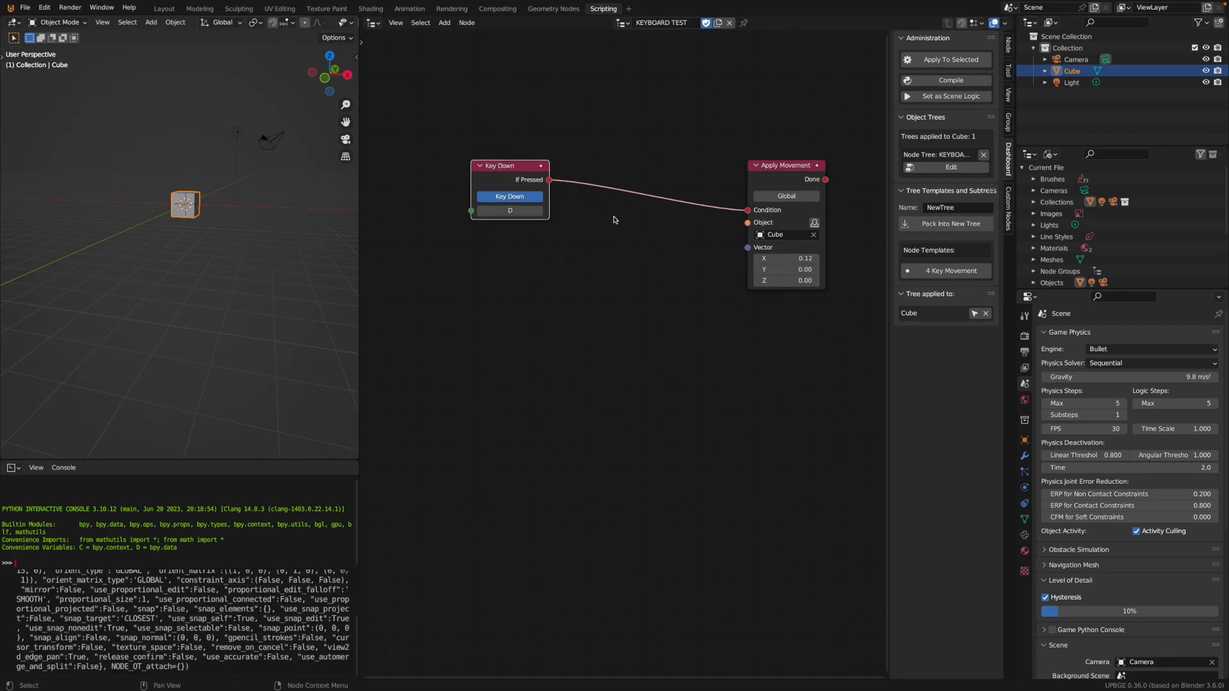
click(513, 198)
click(497, 198)
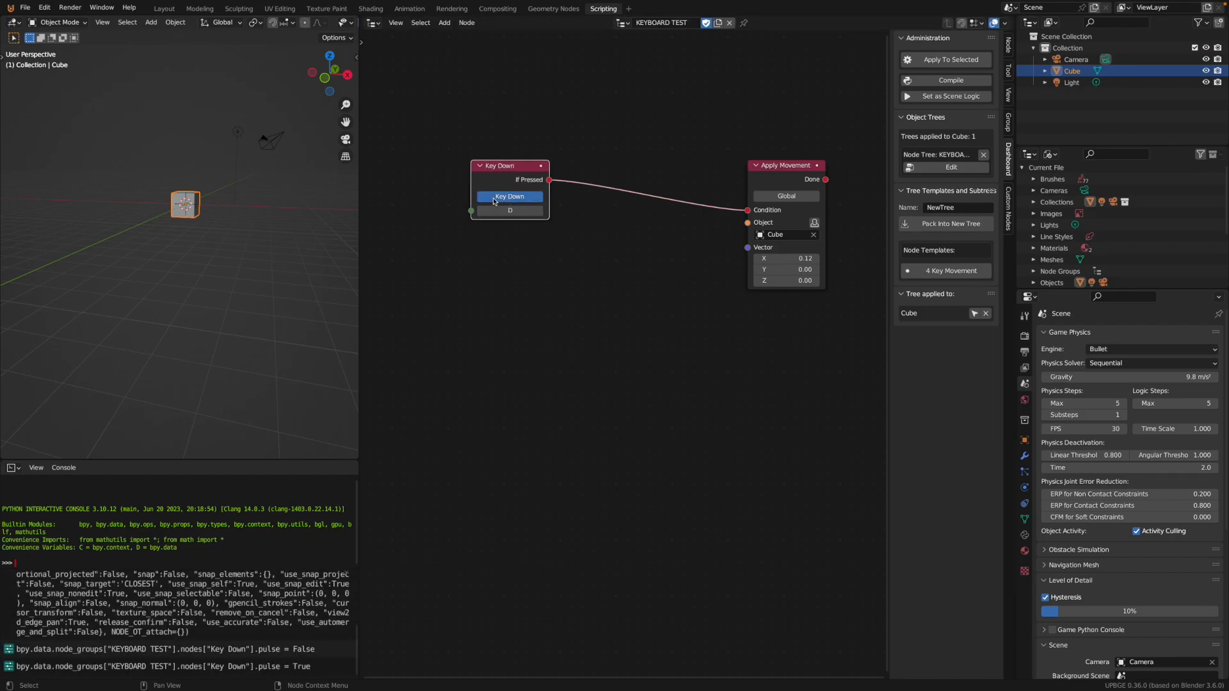
click(506, 201)
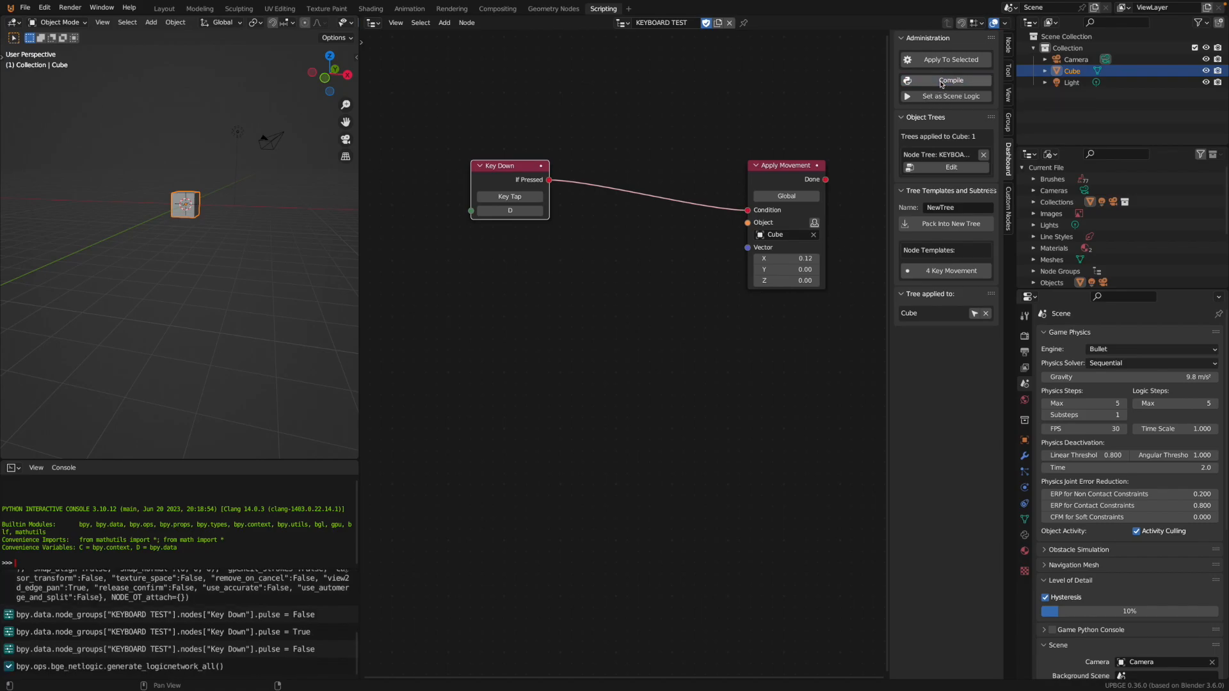
Step: Run the game with the cube in close view, test its movement with repeated D key taps, and end the game
scroll(192, 210, up, 8)
scroll(195, 223, down, 4)
middle_drag(195, 224, 212, 215)
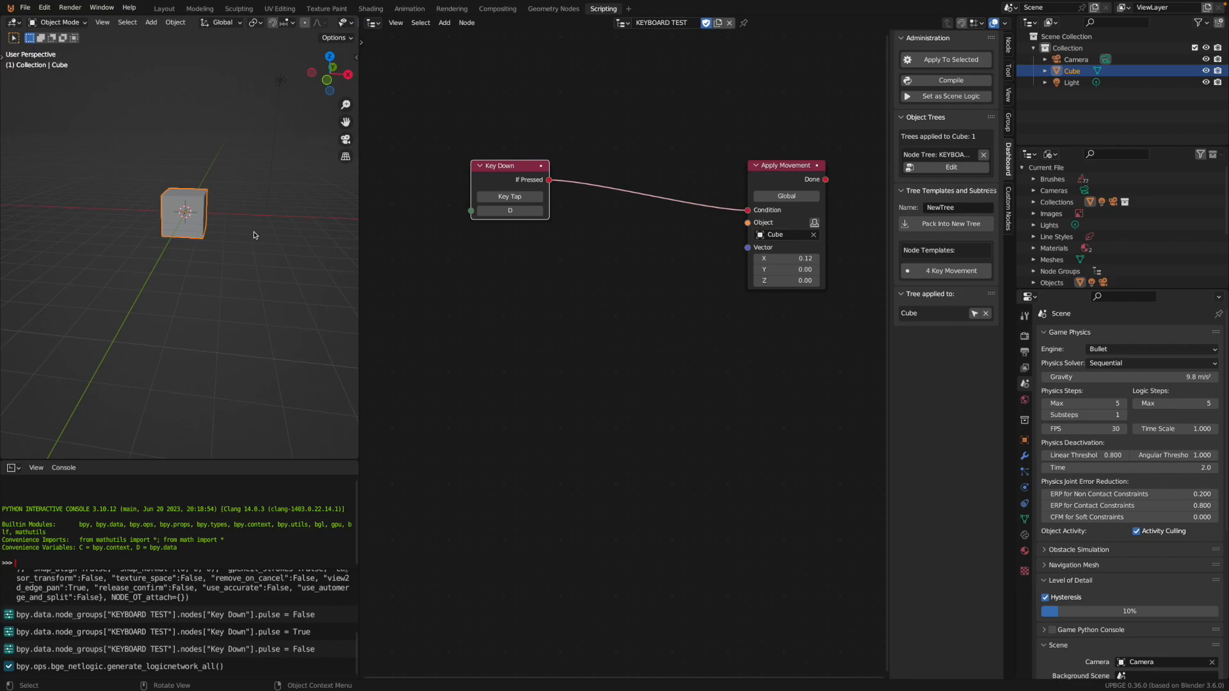
scroll(198, 209, up, 2)
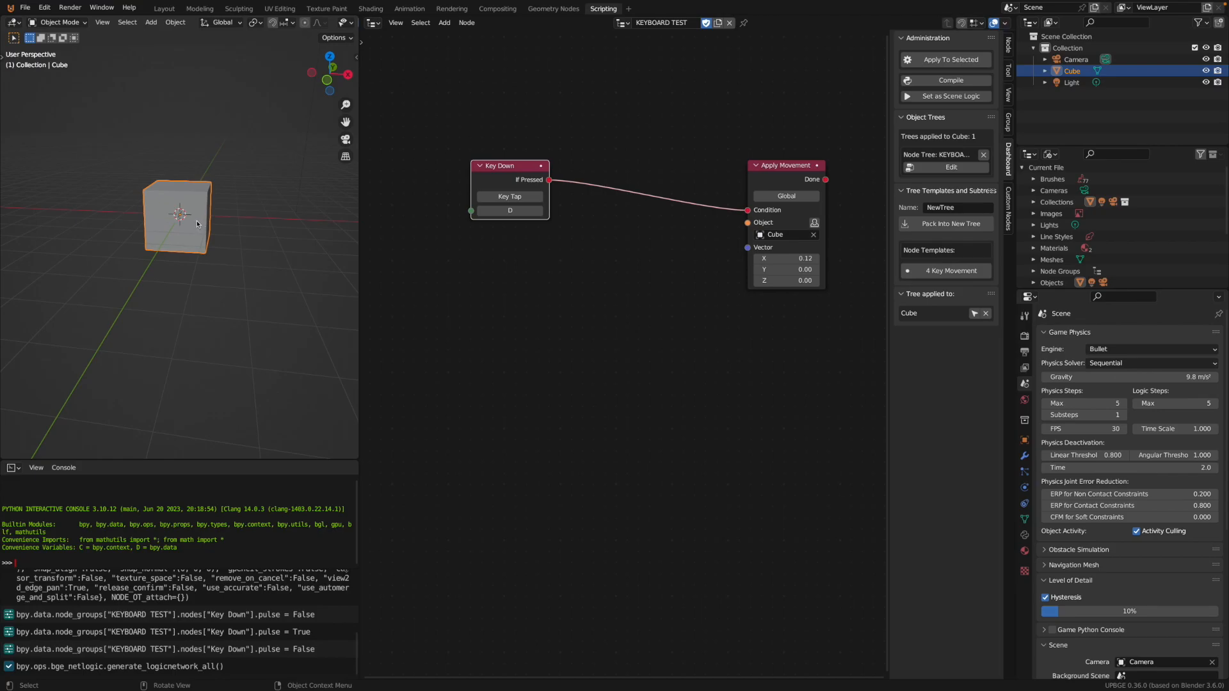
key(p)
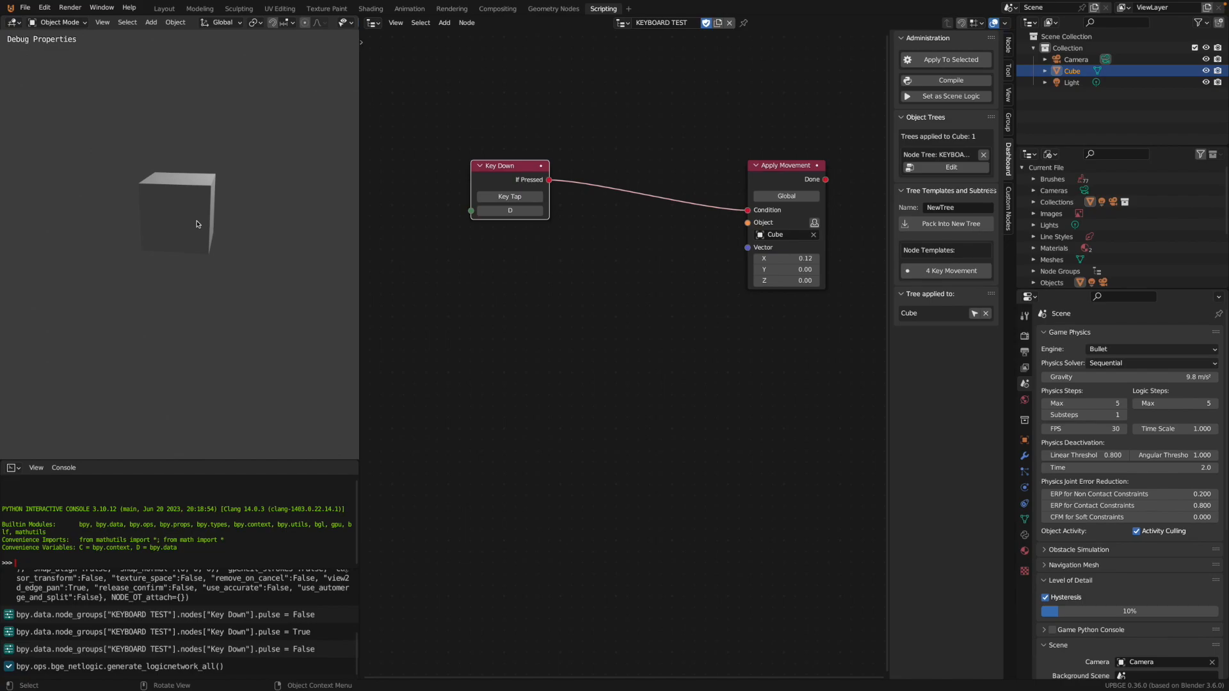
key(d)
key(d)
key(d)
key(d)
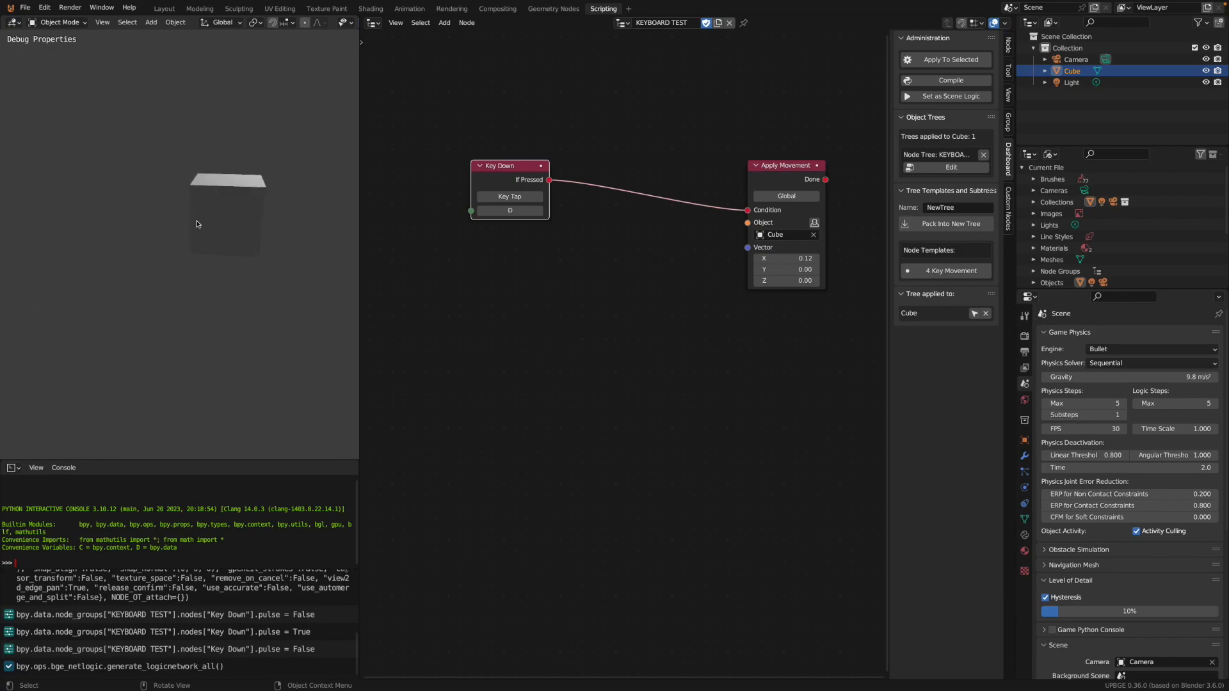
key(d)
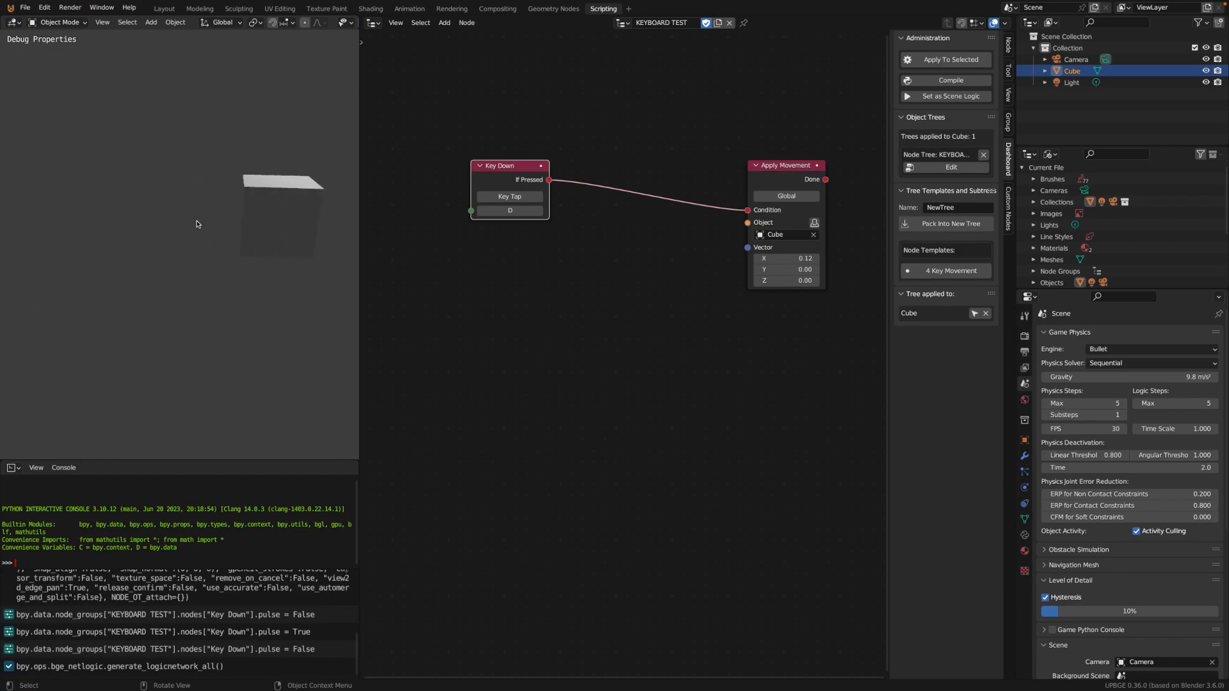
key(d)
key(d)
key(d)
key(Escape)
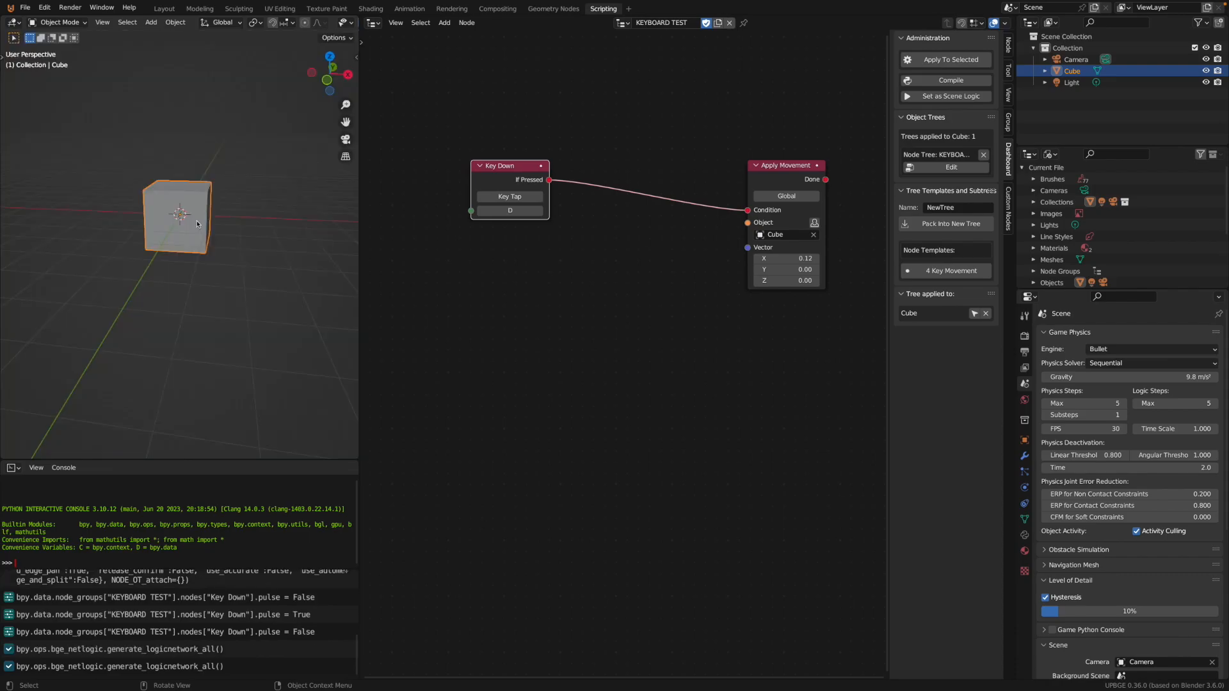